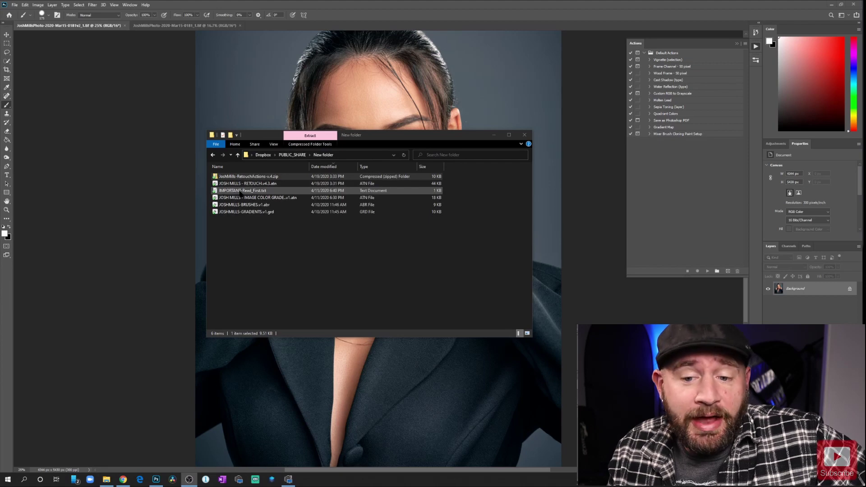
Open the IMPORTANT-Read_First text file from the downloaded folder to read the instructions.
{"action": "left_click", "coordinate": [240, 191]}
{"action": "double_click", "coordinate": [241, 192]}
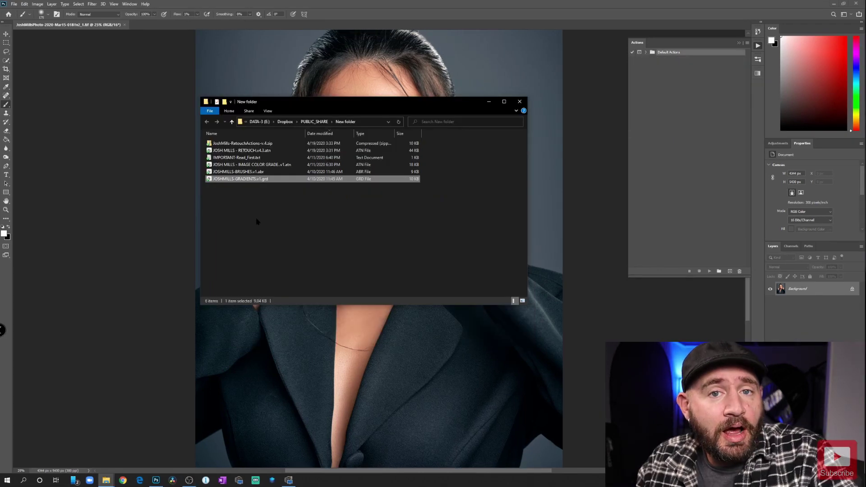
Load the v1 gradients, v1 brushes, v1 image color grade actions and v4.3 retouch actions from the downloaded folder into Photoshop.
{"action": "left_click", "coordinate": [243, 179]}
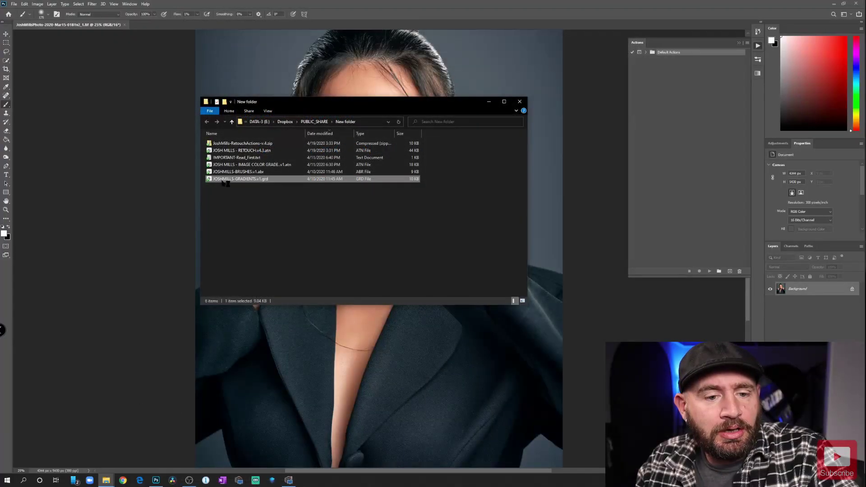
{"action": "double_click", "coordinate": [228, 171]}
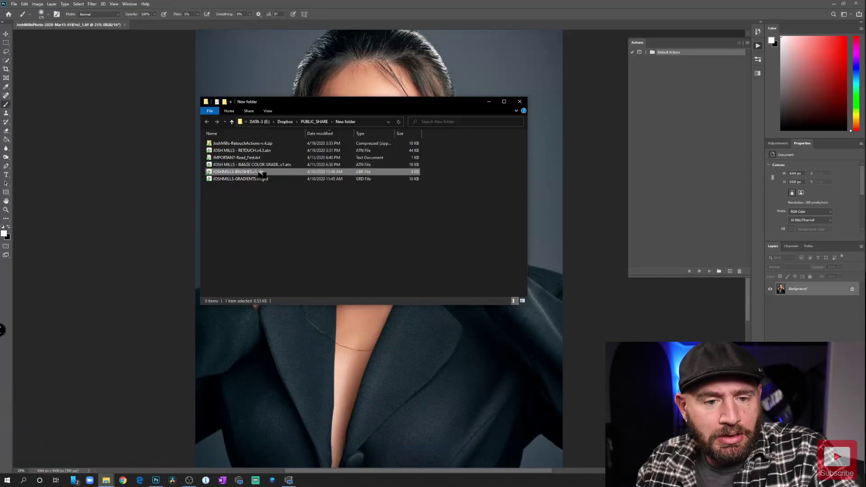
{"action": "double_click", "coordinate": [229, 165]}
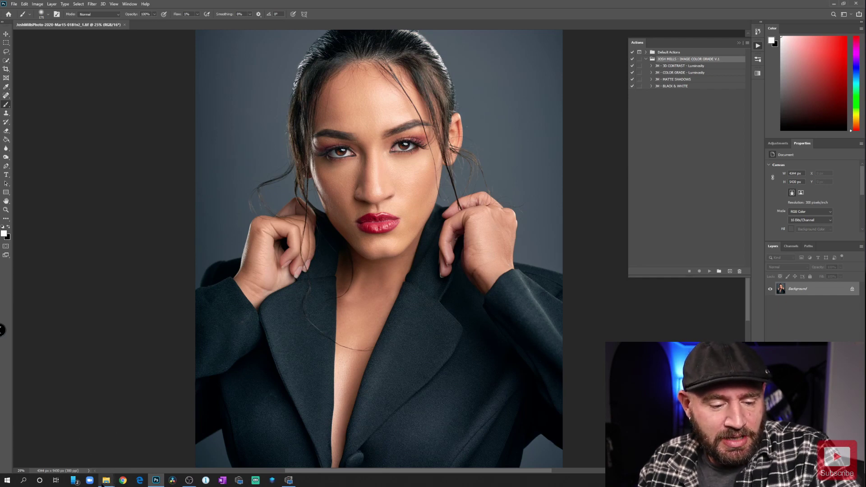
{"action": "mouse_move", "coordinate": [106, 481]}
{"action": "left_click", "coordinate": [139, 447]}
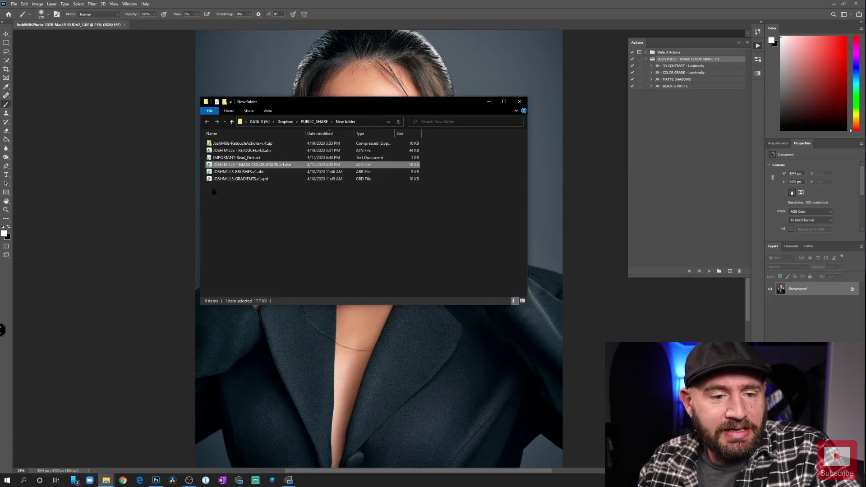
{"action": "double_click", "coordinate": [226, 152]}
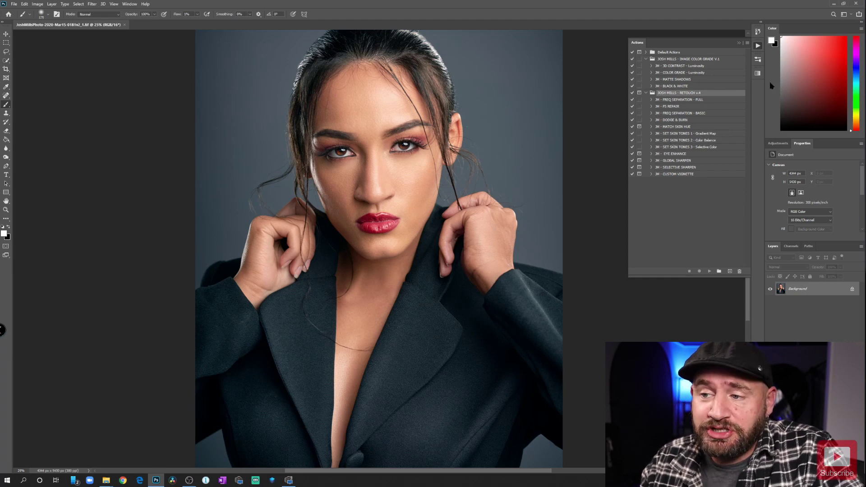
Examine the loaded Black and White and Skin Tones gradient groups and the imported brush set.
{"action": "left_click", "coordinate": [758, 73]}
{"action": "left_click", "coordinate": [613, 92]}
{"action": "left_click", "coordinate": [620, 102]}
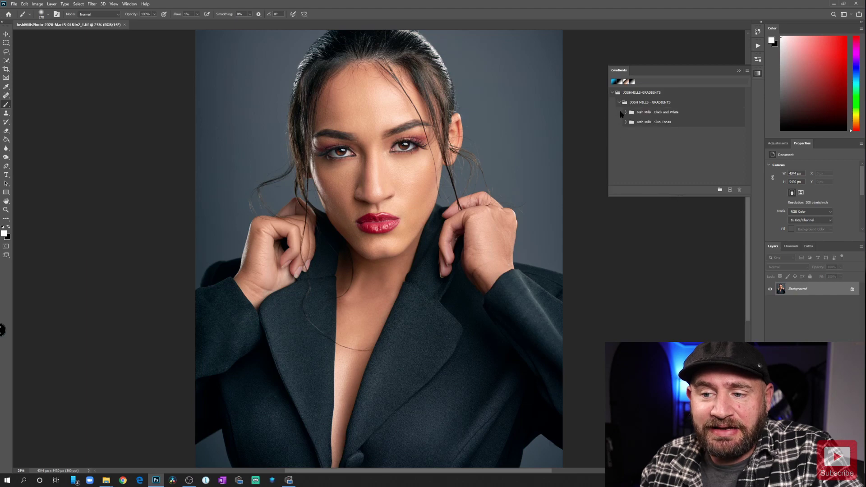
{"action": "left_click", "coordinate": [626, 112]}
{"action": "left_click", "coordinate": [626, 134]}
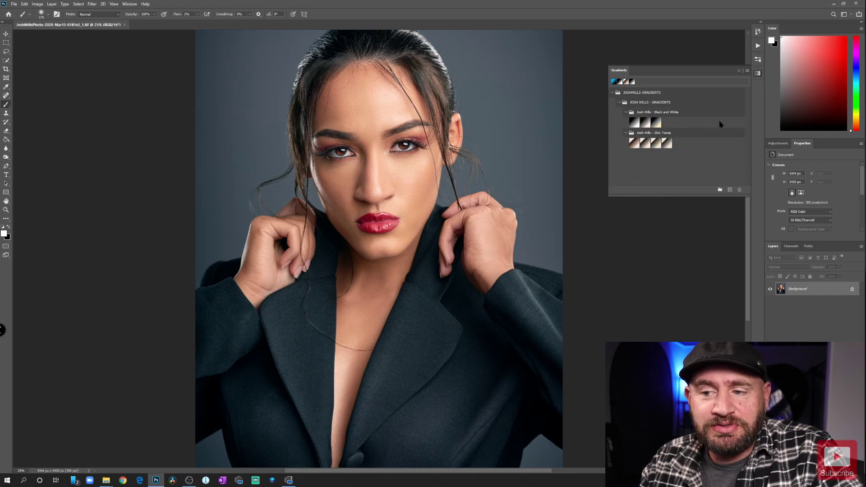
{"action": "left_click", "coordinate": [758, 59]}
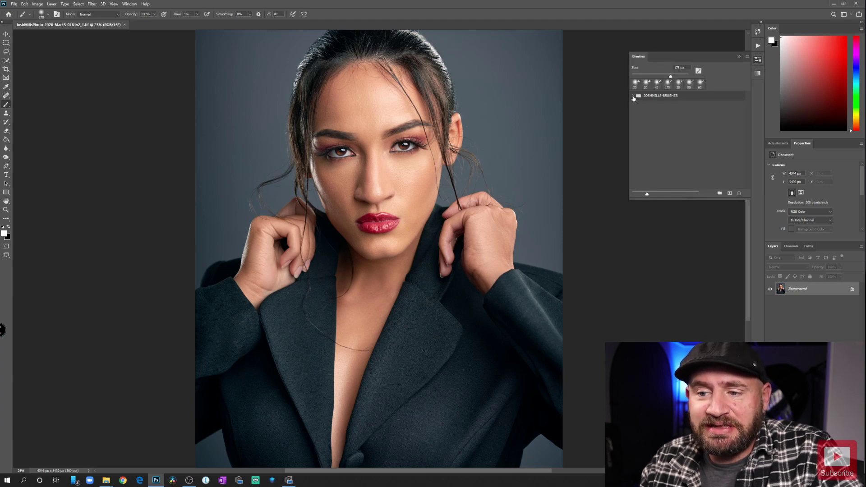
{"action": "left_click", "coordinate": [634, 96]}
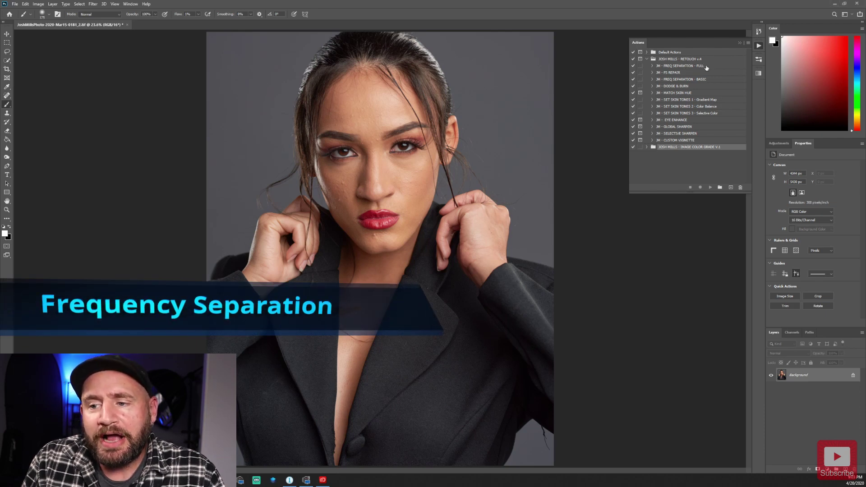
Run the JM - FREQ SEPARATION - FULL action on the portrait.
{"action": "left_click", "coordinate": [707, 67]}
{"action": "left_click", "coordinate": [702, 80]}
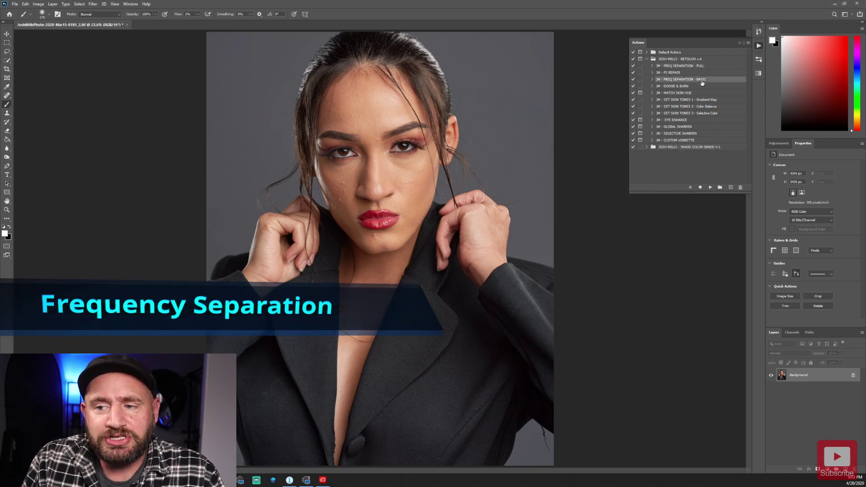
{"action": "left_click", "coordinate": [671, 73]}
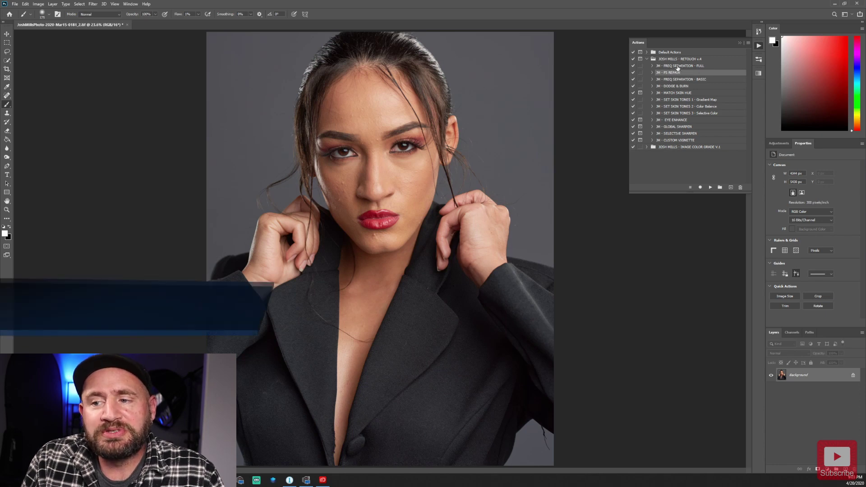
{"action": "left_click", "coordinate": [678, 66]}
{"action": "left_click", "coordinate": [710, 187]}
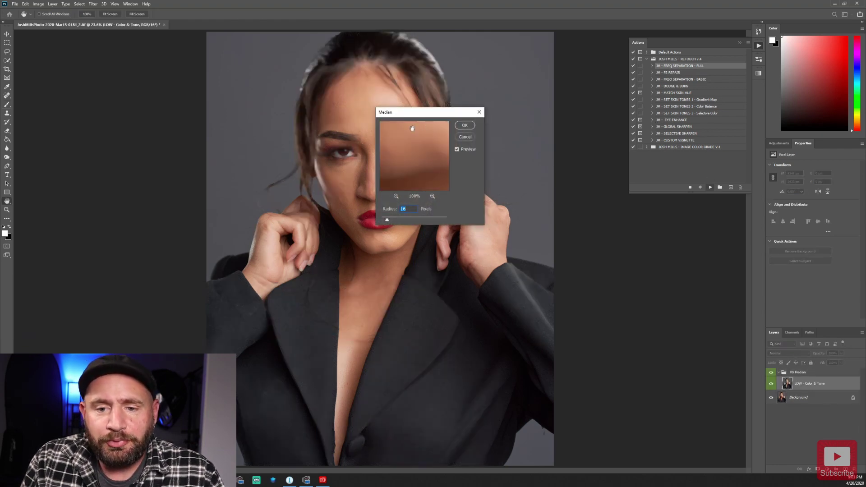
Check the skin blur on the face and apply the first Median filter with a 16-pixel radius to LOW - Color & Tone.
{"action": "left_click_drag", "start_coordinate": [421, 115], "coordinate": [614, 228]}
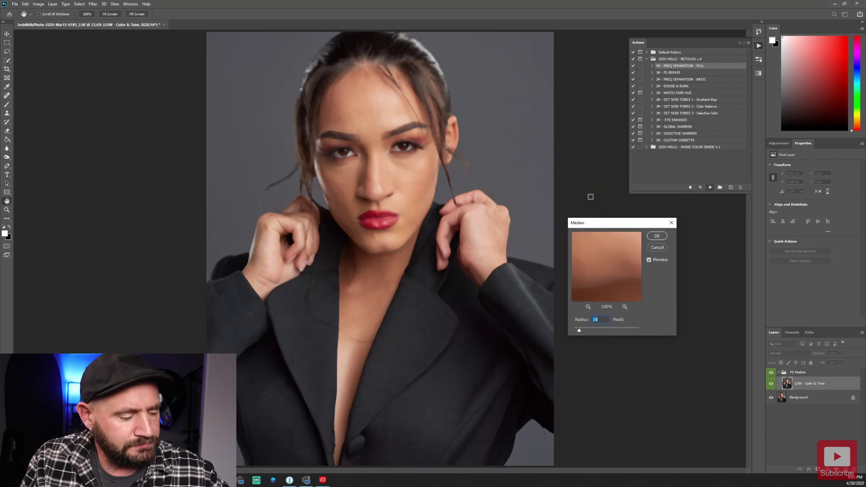
{"action": "key", "text": "ctrl+plus"}
{"action": "key", "text": "ctrl+plus"}
{"action": "key", "text": "ctrl+plus"}
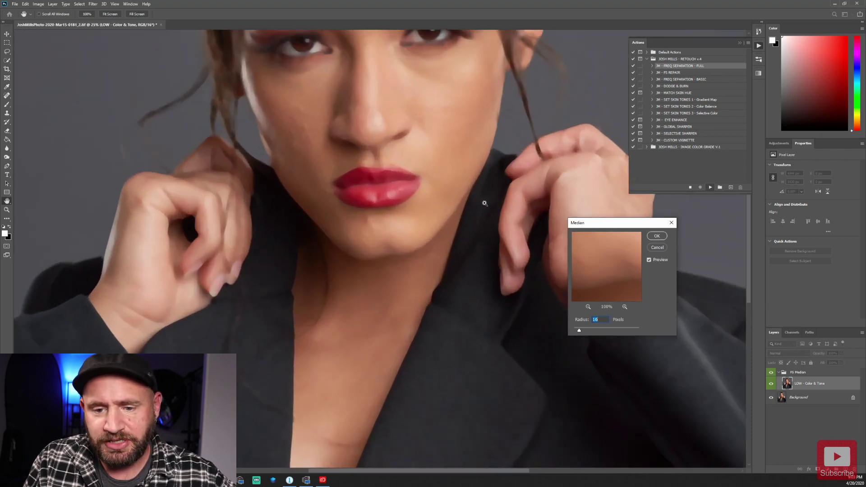
{"action": "key", "text": "ctrl+plus"}
{"action": "left_click_drag", "start_coordinate": [467, 75], "coordinate": [467, 197]}
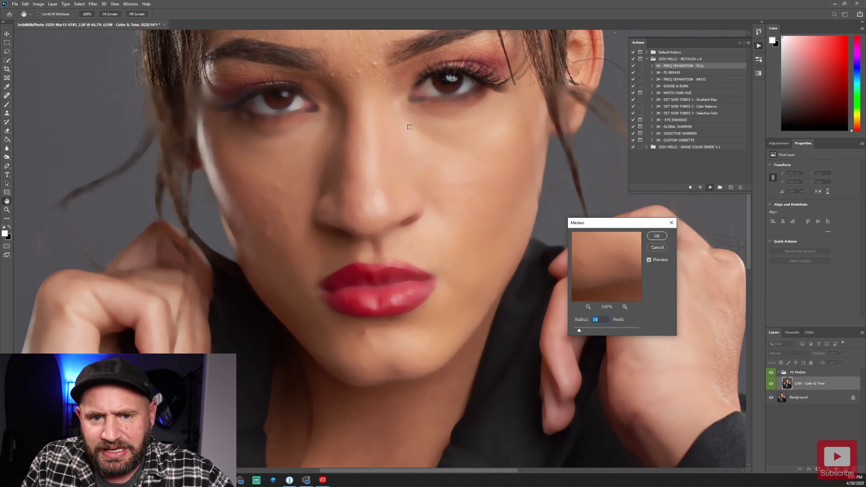
{"action": "left_click", "coordinate": [658, 236]}
{"action": "key", "text": "b"}
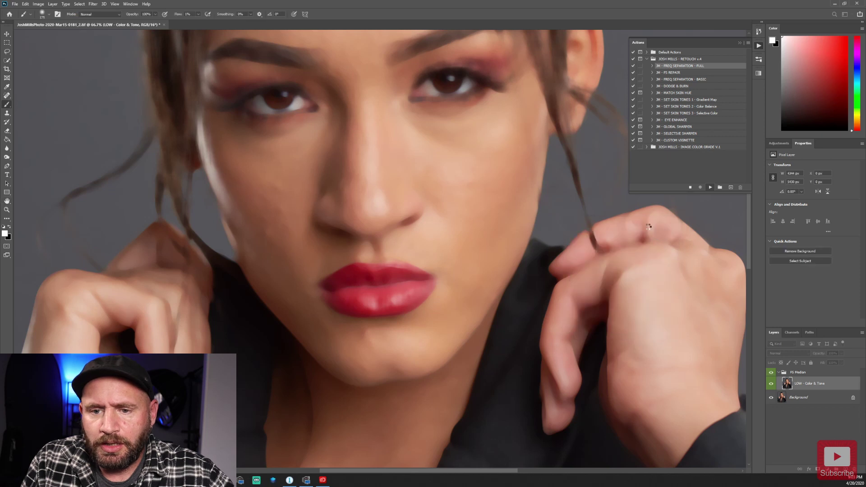
Apply the second Median filter with an 18-pixel radius and let the frequency separation action continue.
{"action": "key", "text": "ctrl+alt+f"}
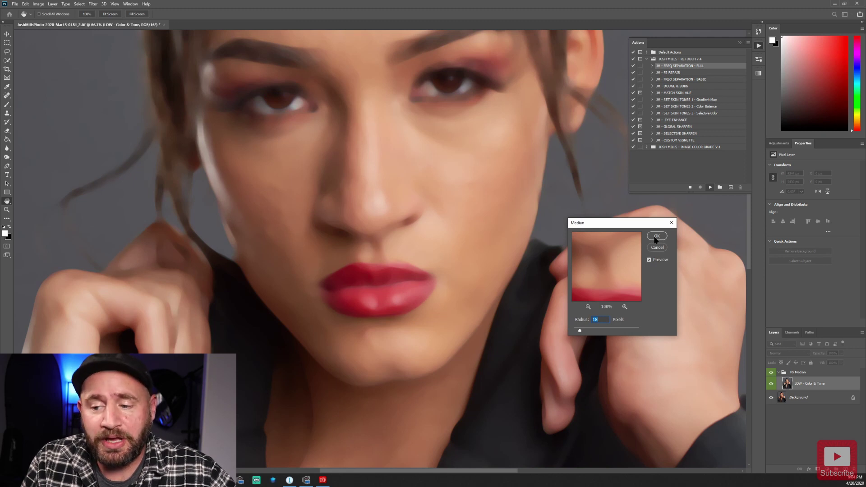
{"action": "left_click", "coordinate": [657, 237]}
{"action": "key", "text": "b"}
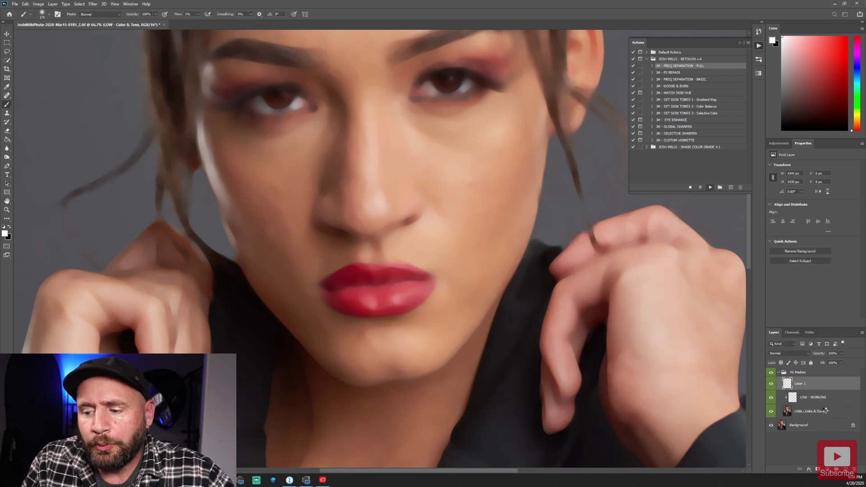
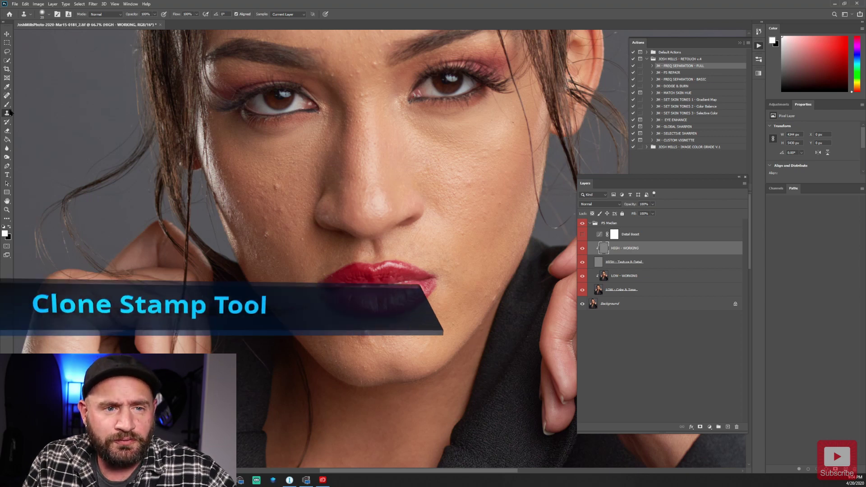
Clone clean skin texture over the cheek blemish on the HIGH - WORKING layer with the Clone Stamp.
{"action": "right_click", "coordinate": [471, 172]}
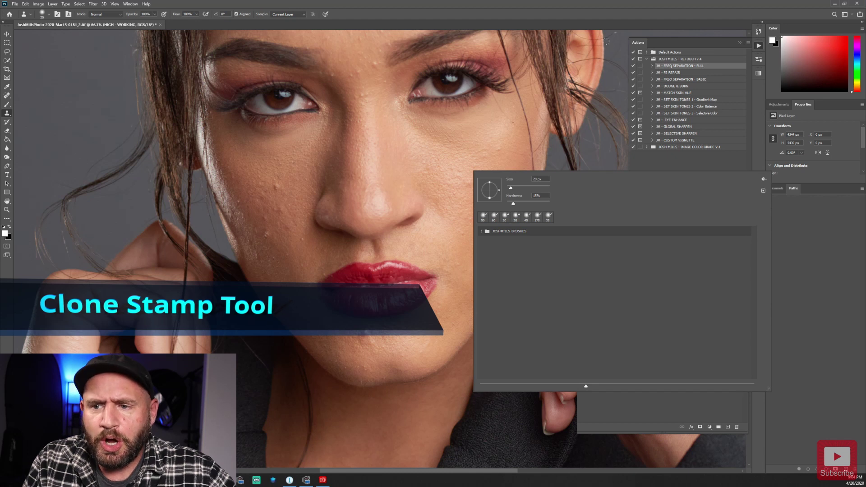
{"action": "left_click", "coordinate": [504, 83]}
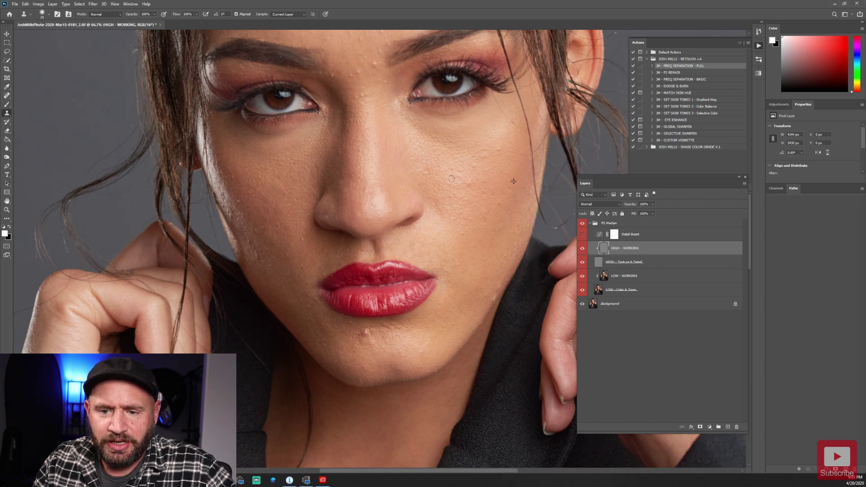
{"action": "left_click_drag", "start_coordinate": [453, 176], "coordinate": [451, 176]}
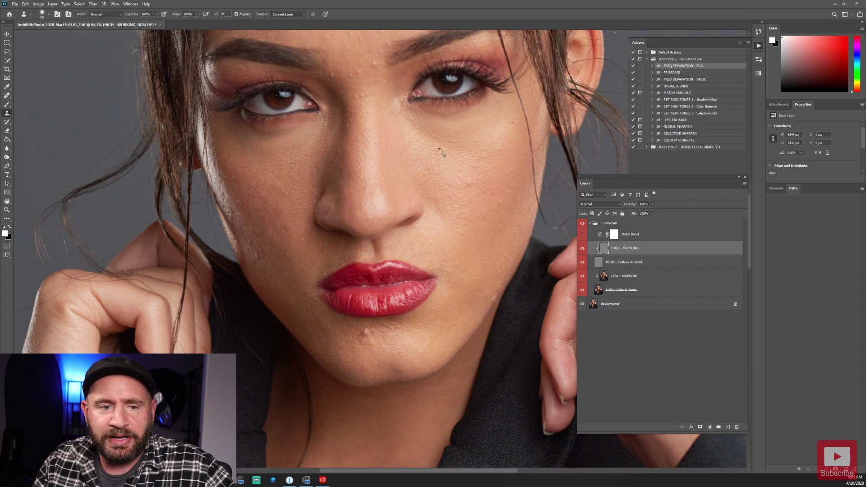
Lasso a cheek area about 125 by 146 px on HIGH - WORKING and repair it with the JM - FS REPAIR action.
{"action": "left_click", "coordinate": [5, 52]}
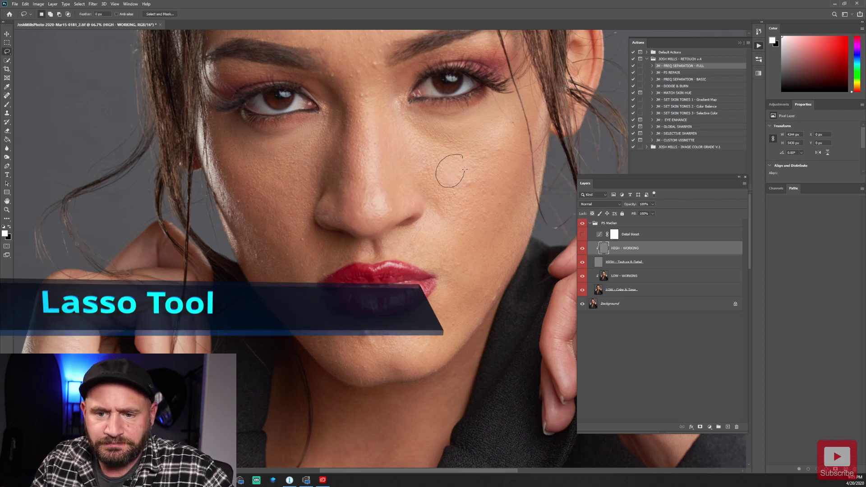
{"action": "left_click_drag", "start_coordinate": [462, 157], "coordinate": [463, 158]}
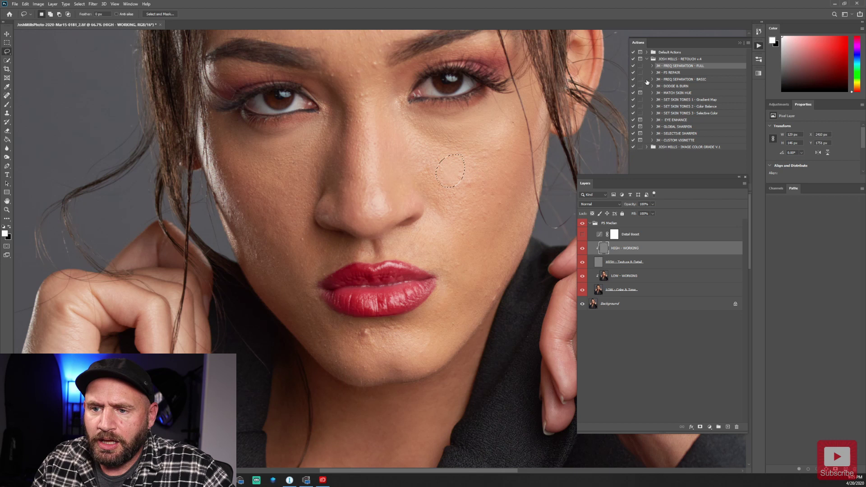
{"action": "left_click", "coordinate": [675, 73]}
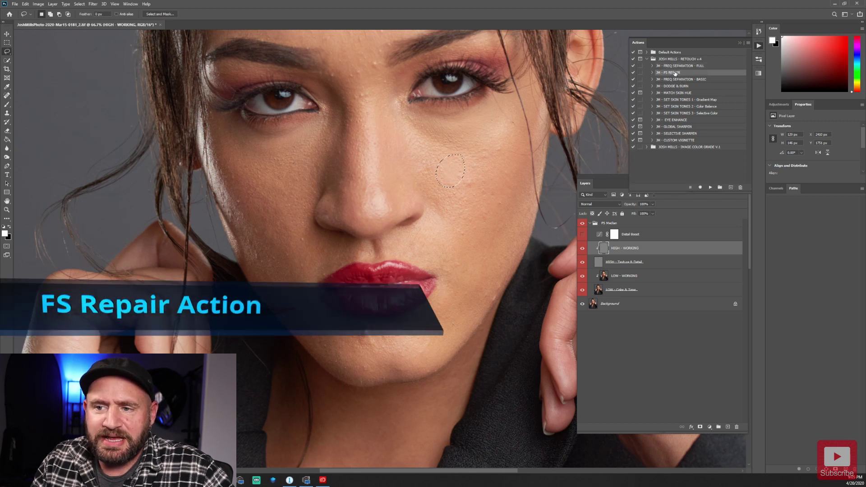
{"action": "key", "text": "ctrl+d"}
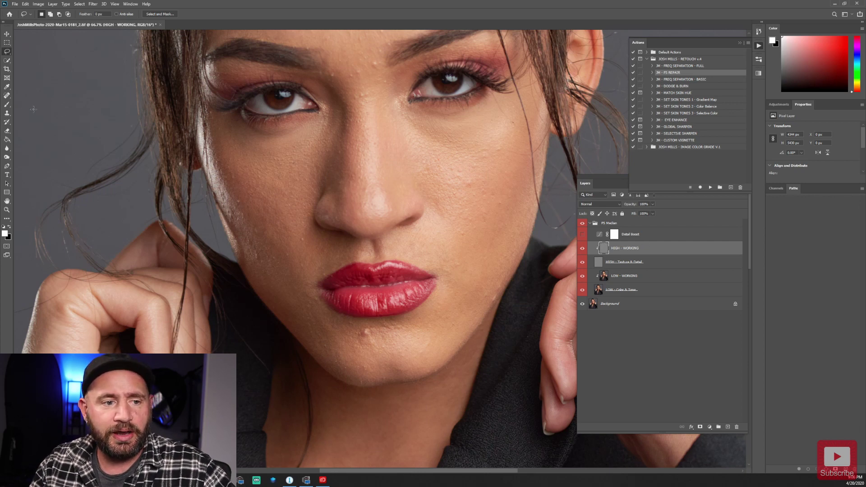
On the LOW - WORKING layer, smear lip color onto the skin above the upper lip with a reduced-size Mixer Brush.
{"action": "left_click", "coordinate": [6, 113]}
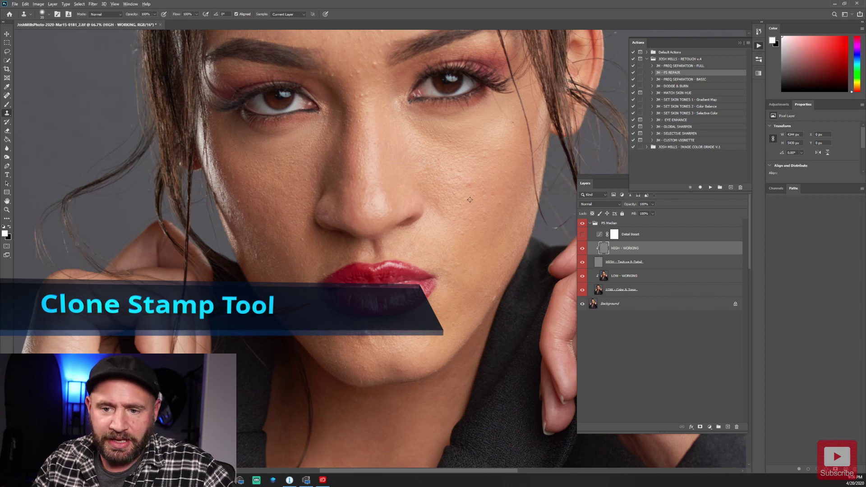
{"action": "left_click", "coordinate": [657, 279]}
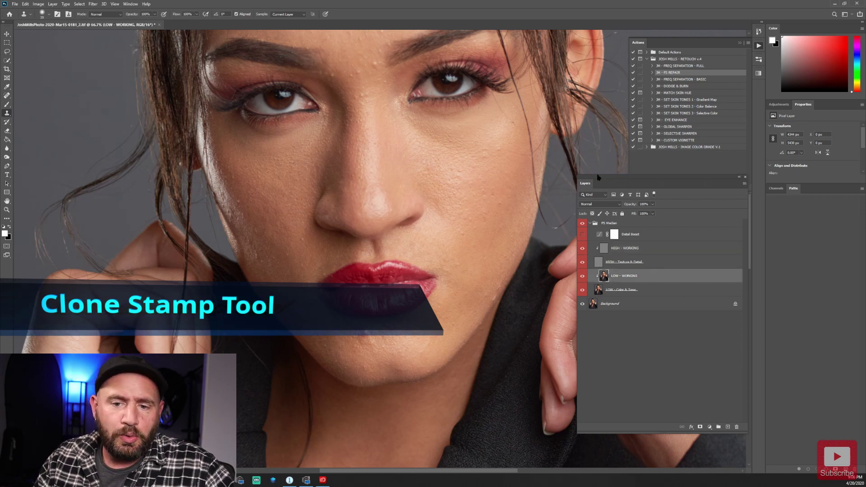
{"action": "left_click", "coordinate": [6, 219]}
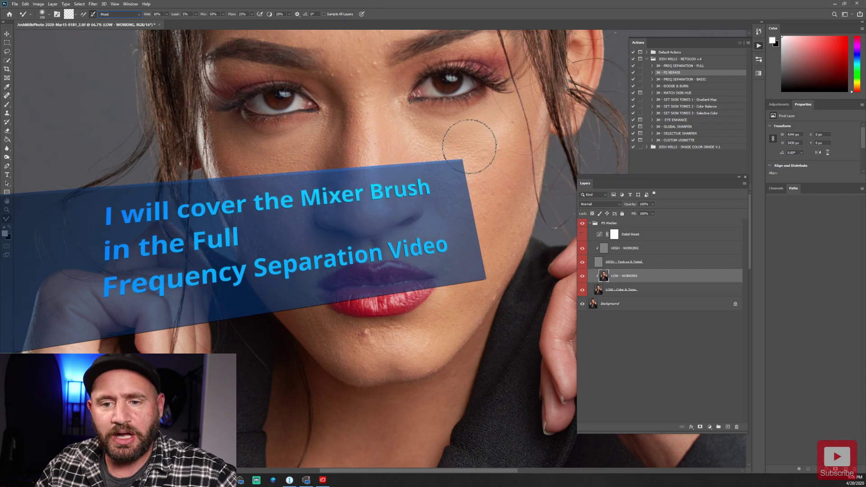
{"action": "key", "text": "bracketleft"}
{"action": "key", "text": "bracketleft"}
{"action": "key", "text": "bracketleft"}
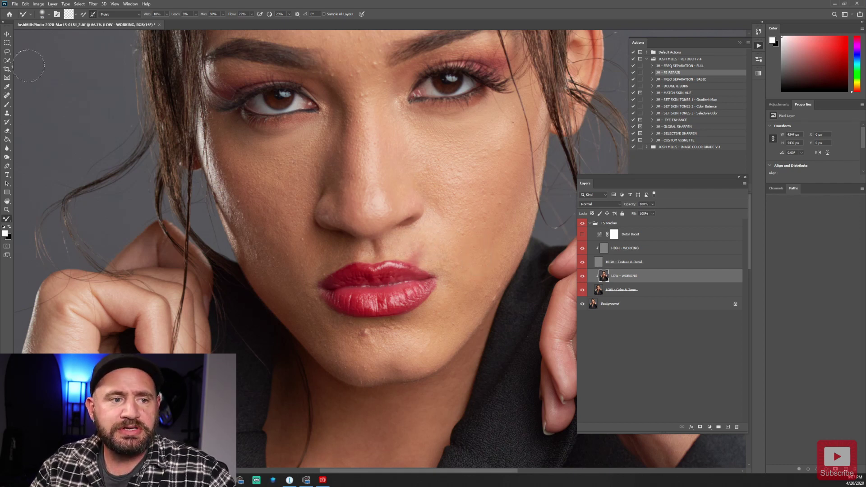
Lasso the red smear above the lip, about 120 by 129 px, and blend it away with the JM - FS REPAIR action.
{"action": "left_click", "coordinate": [7, 52]}
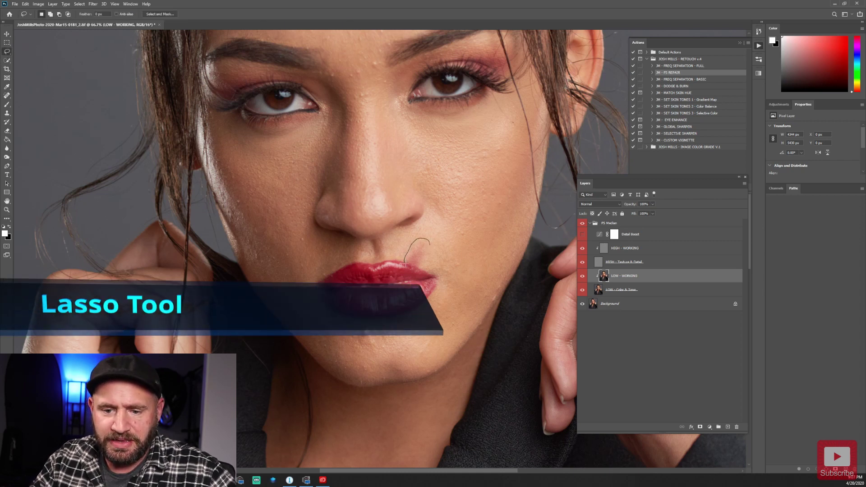
{"action": "mouse_move", "coordinate": [410, 265]}
{"action": "left_mouse_down"}
{"action": "mouse_move", "coordinate": [422, 268]}
{"action": "mouse_move", "coordinate": [429, 244]}
{"action": "left_mouse_up"}
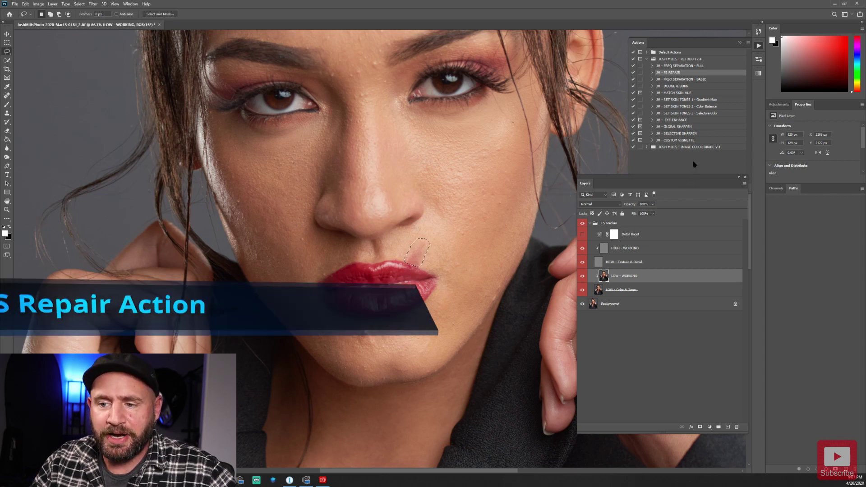
{"action": "left_click", "coordinate": [689, 76]}
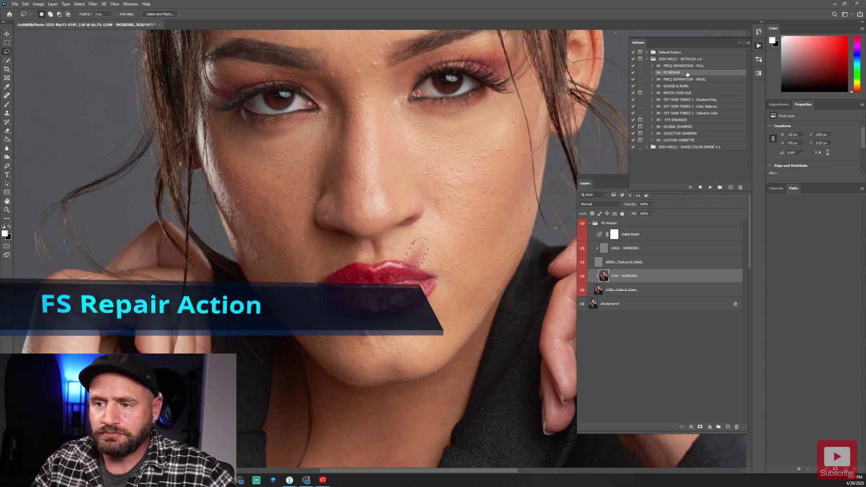
{"action": "left_click", "coordinate": [711, 187]}
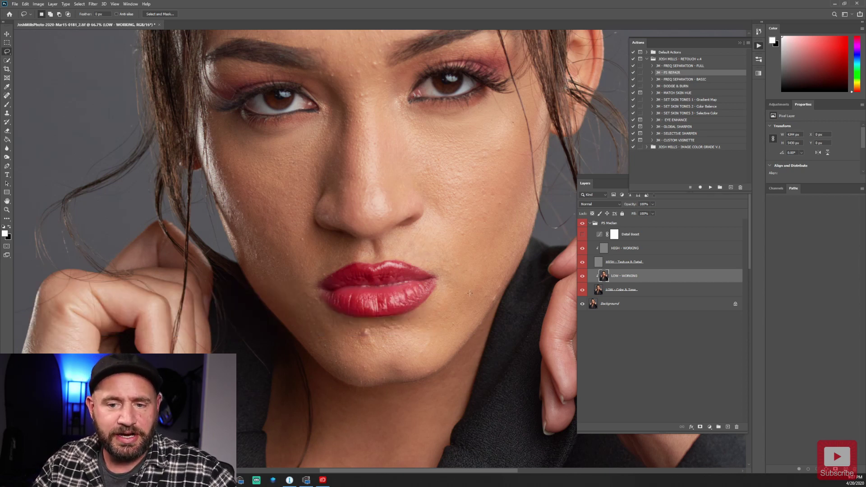
Delete the FS Median group and rebuild it with the JM - FREQ SEPARATION - BASIC action, using a Median radius of 17 pixels.
{"action": "left_click", "coordinate": [591, 223]}
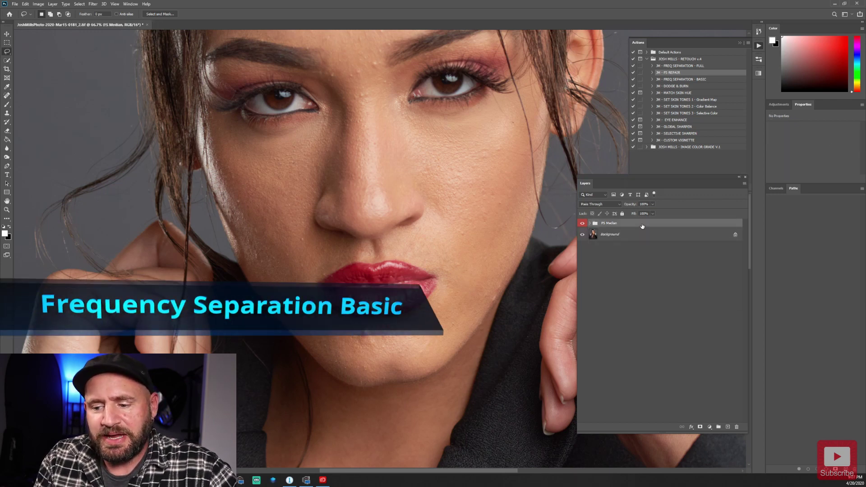
{"action": "left_click_drag", "start_coordinate": [643, 227], "coordinate": [738, 427]}
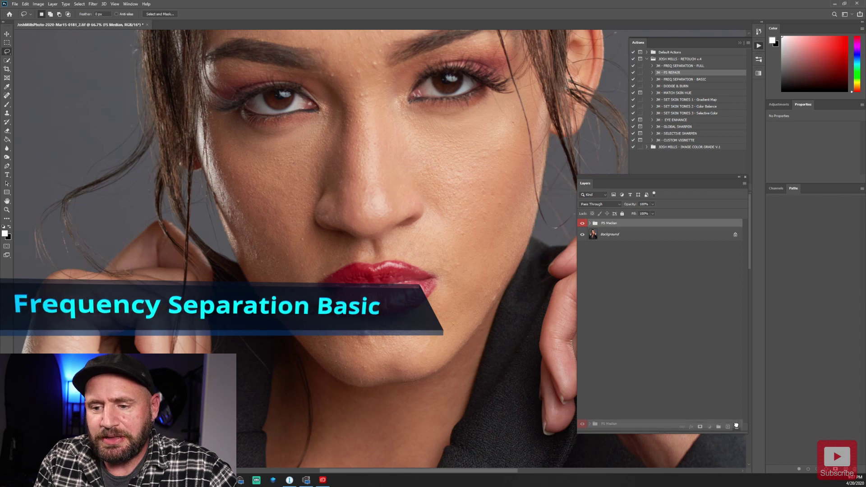
{"action": "left_click", "coordinate": [673, 80]}
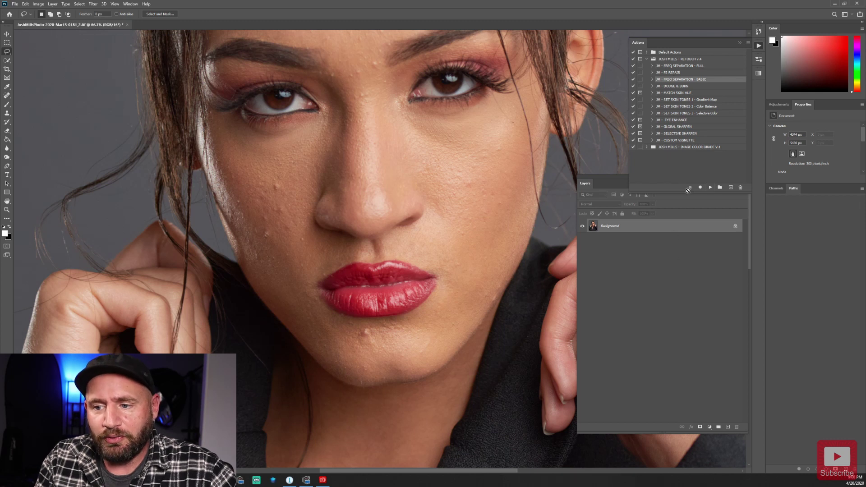
{"action": "left_click", "coordinate": [710, 187]}
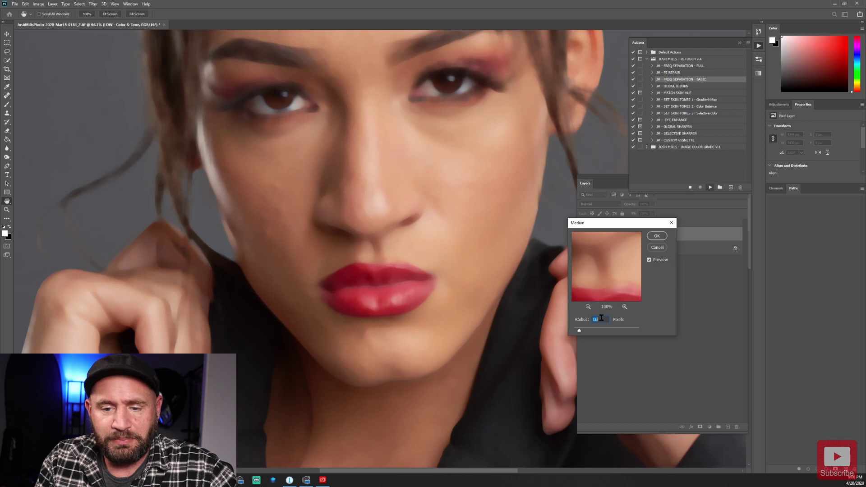
{"action": "left_click", "coordinate": [657, 235]}
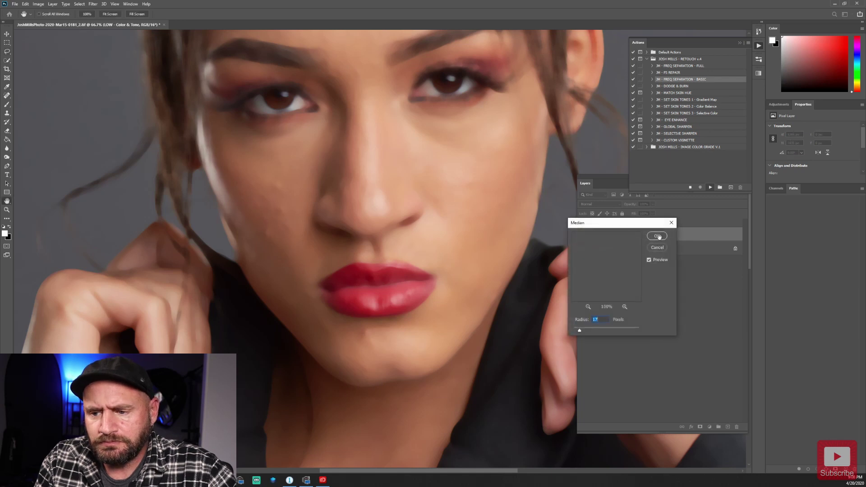
{"action": "left_click", "coordinate": [657, 236]}
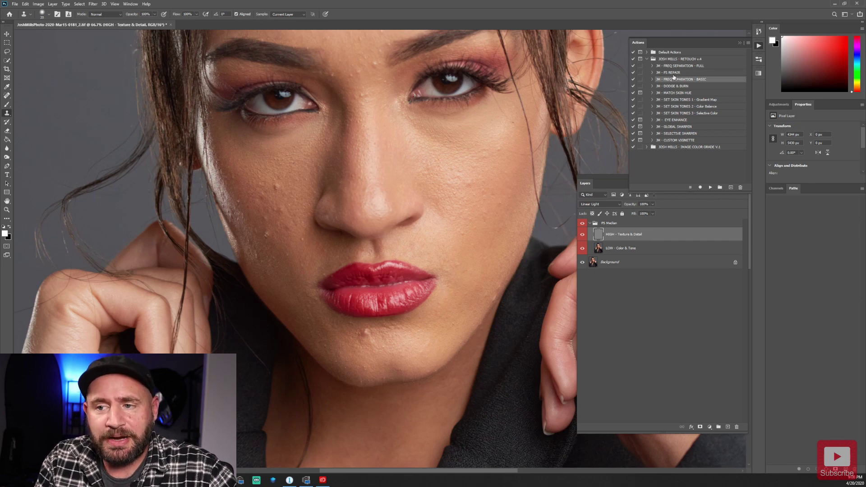
Run the JM - DODGE & BURN action and inspect the curves of its DODGE - (Lighten) and BURN - (Darken) layers.
{"action": "left_click", "coordinate": [681, 87]}
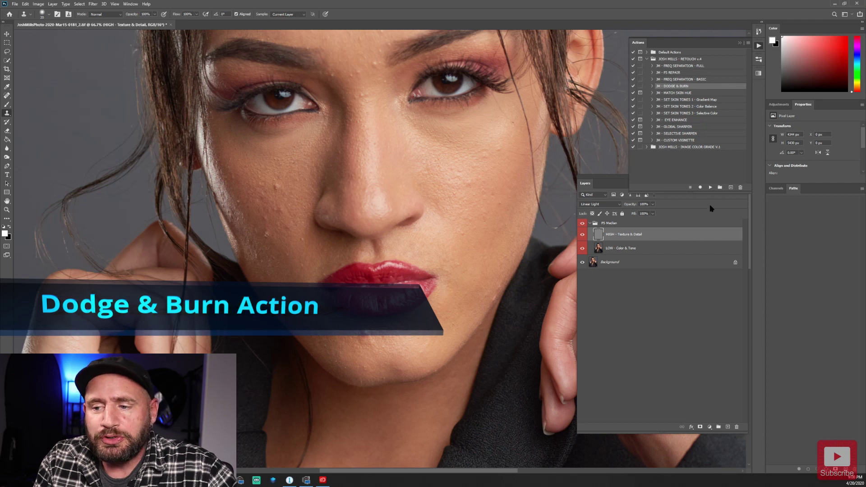
{"action": "left_click", "coordinate": [711, 188]}
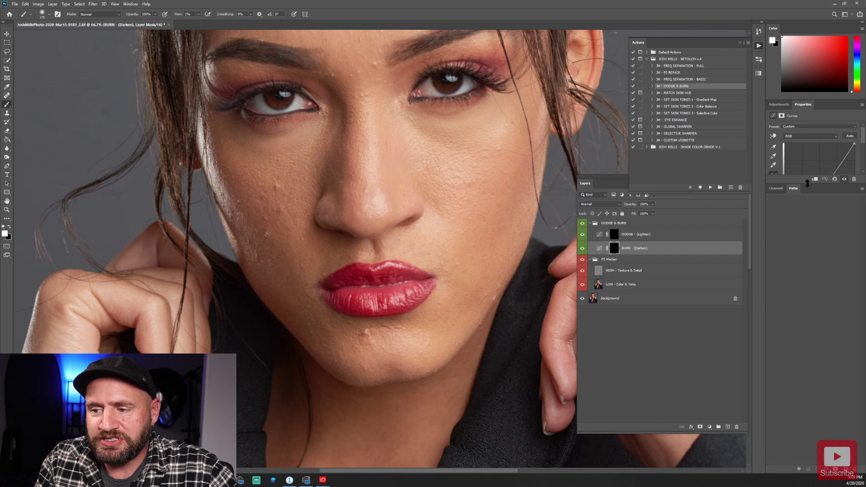
{"action": "left_click_drag", "start_coordinate": [808, 184], "coordinate": [808, 240]}
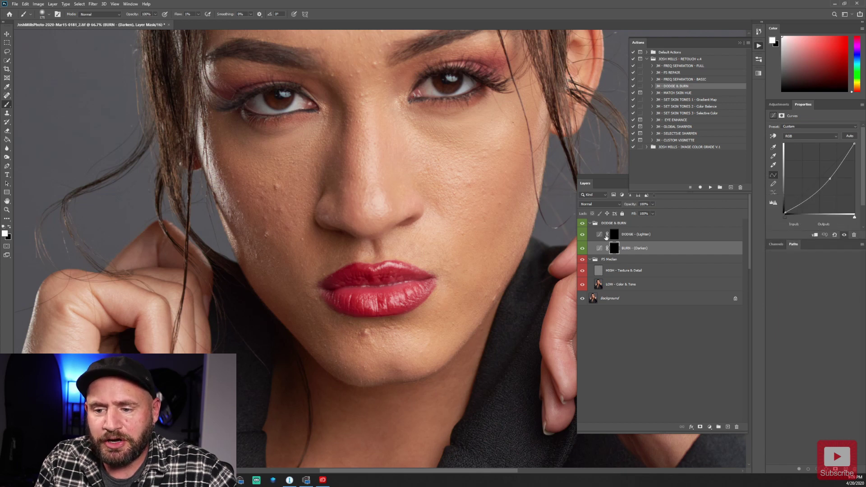
{"action": "left_click", "coordinate": [601, 236]}
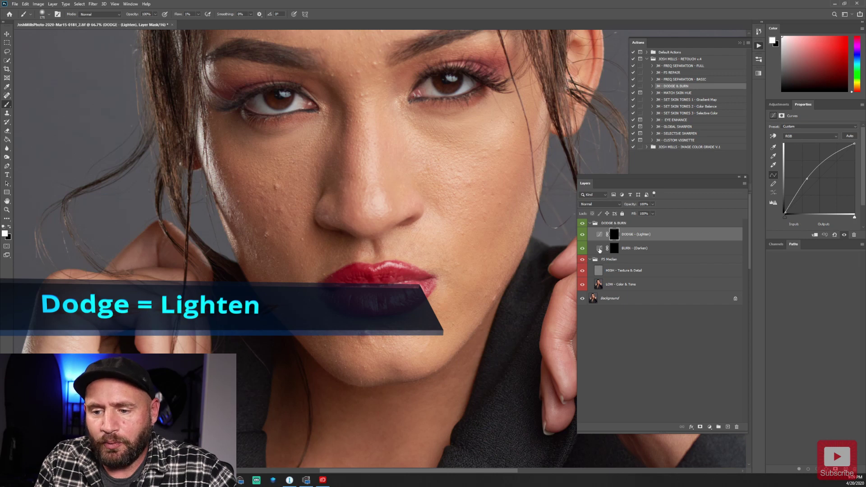
{"action": "left_click", "coordinate": [602, 249]}
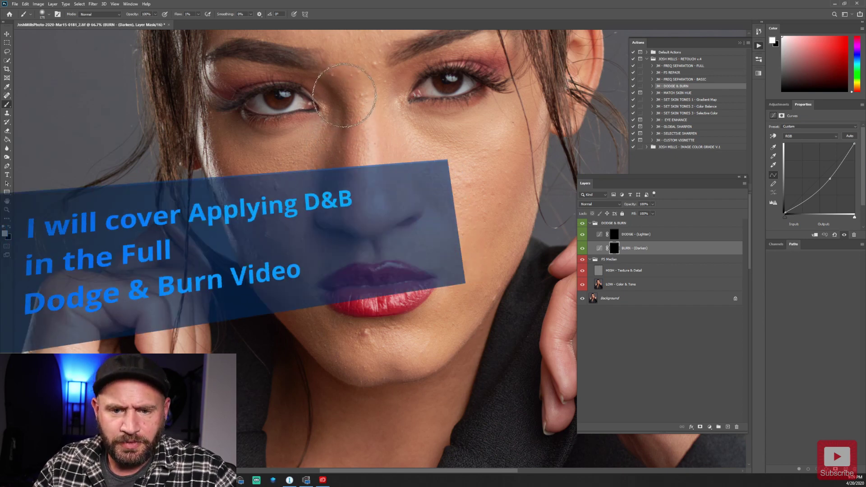
Set the brush flow to 2% for painting on the dodge and burn masks.
{"action": "left_click", "coordinate": [188, 14]}
{"action": "type", "text": "2"}
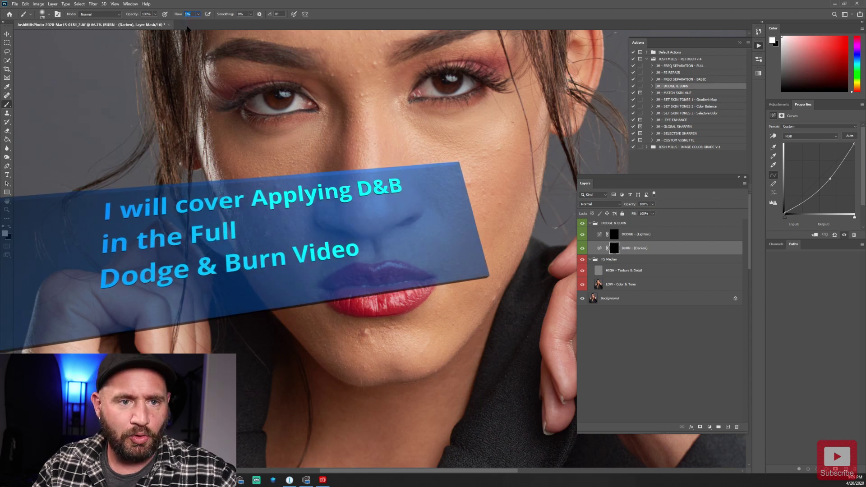
{"action": "key", "text": "Return"}
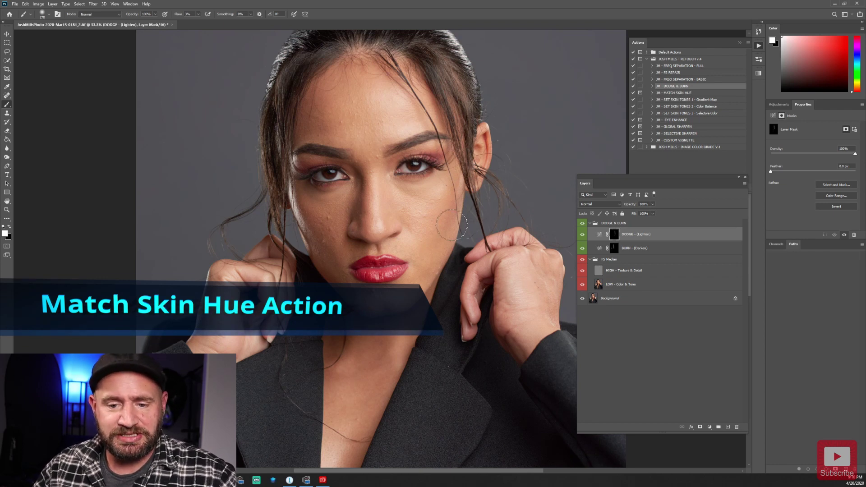
Run the JM - MATCH SKIN HUE action and set its gradient's dark stop to 6d5545, sampled from the shadowed edge of the cheek.
{"action": "left_click", "coordinate": [679, 93]}
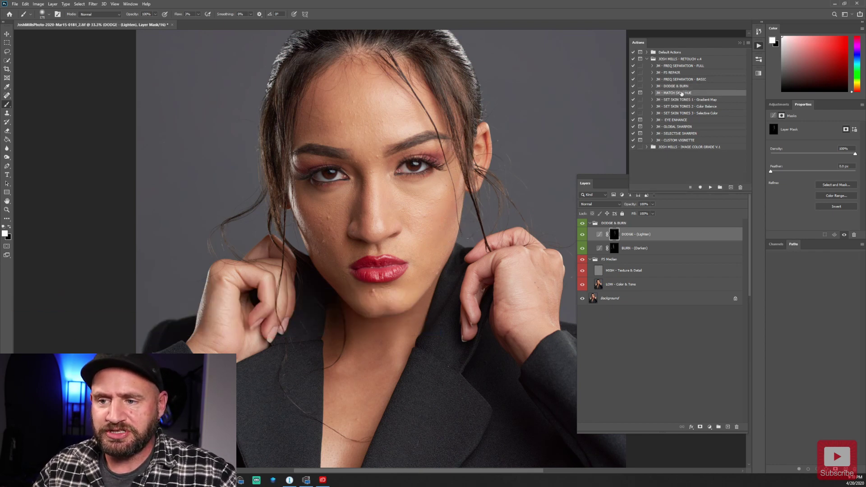
{"action": "left_click", "coordinate": [711, 188]}
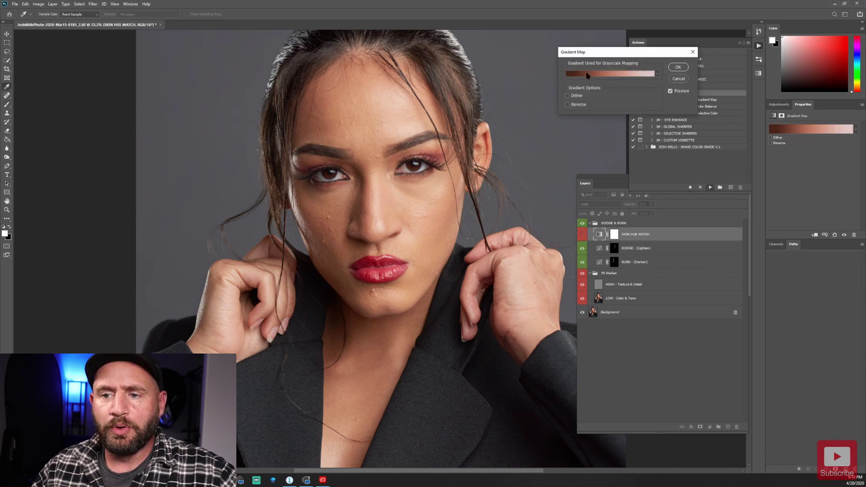
{"action": "left_click", "coordinate": [610, 76]}
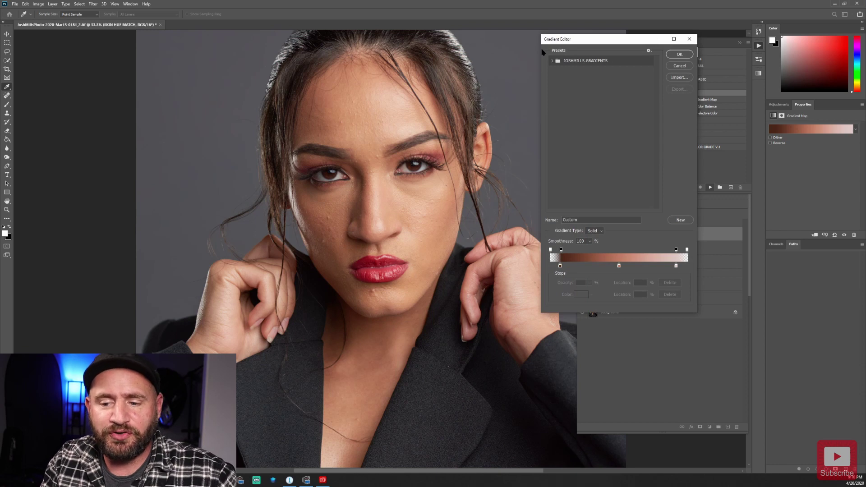
{"action": "left_click", "coordinate": [560, 267]}
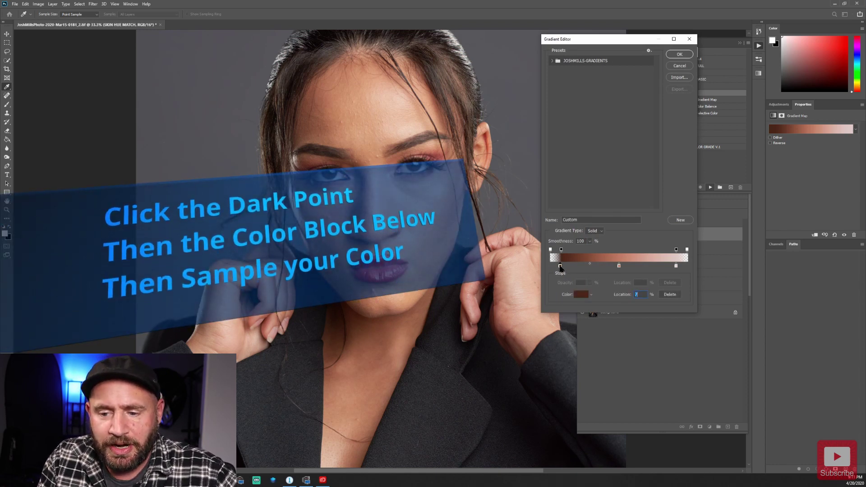
{"action": "left_click", "coordinate": [582, 294]}
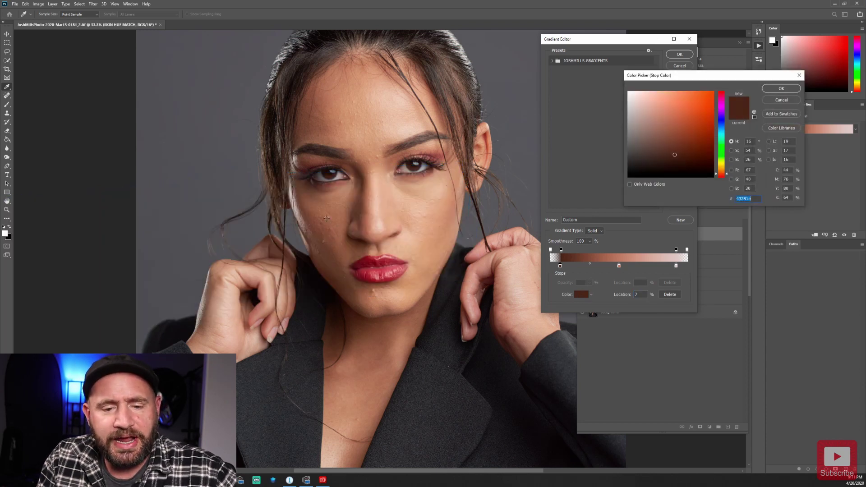
{"action": "left_click", "coordinate": [298, 202]}
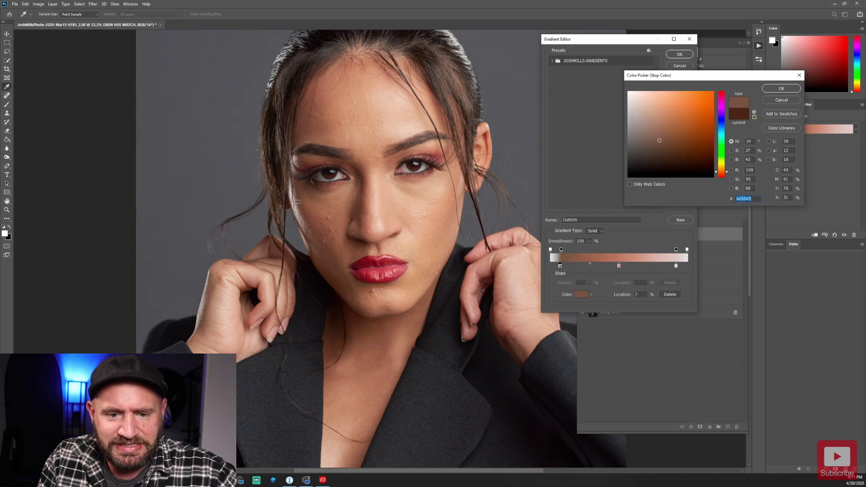
{"action": "left_click", "coordinate": [782, 87]}
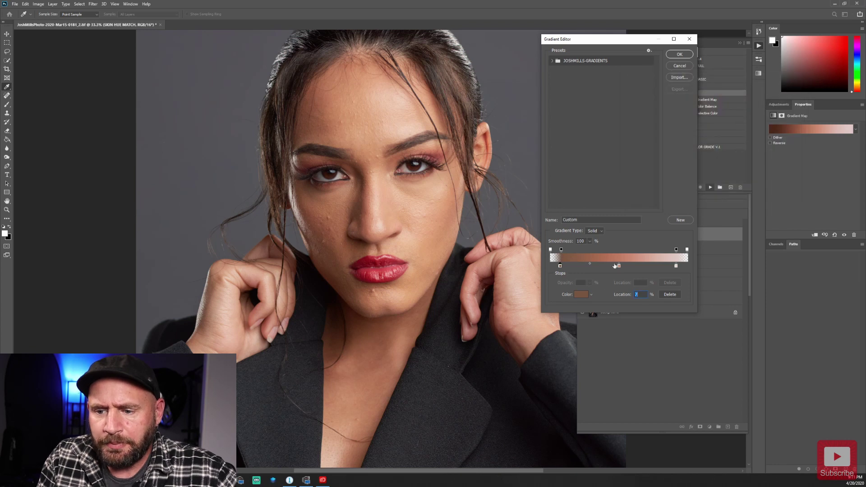
Set the gradient's middle stop to c19674, sampled from the skin between the eyebrows.
{"action": "left_click", "coordinate": [618, 265]}
{"action": "left_click", "coordinate": [581, 295]}
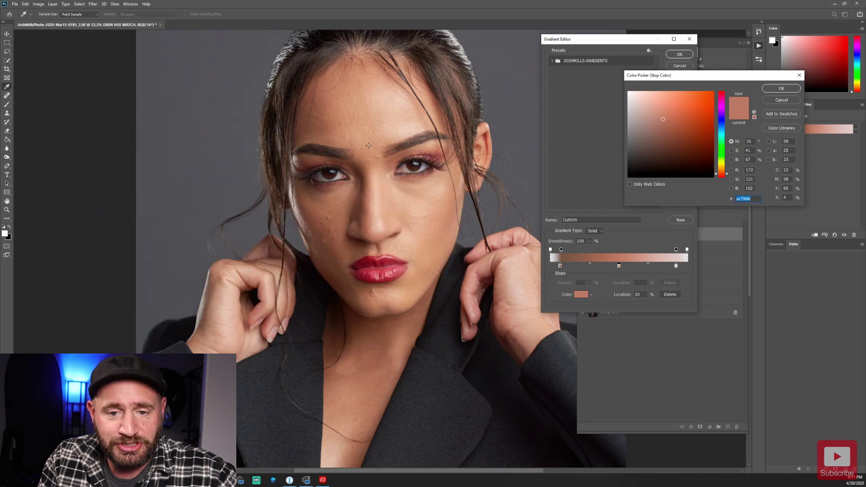
{"action": "left_click", "coordinate": [369, 146]}
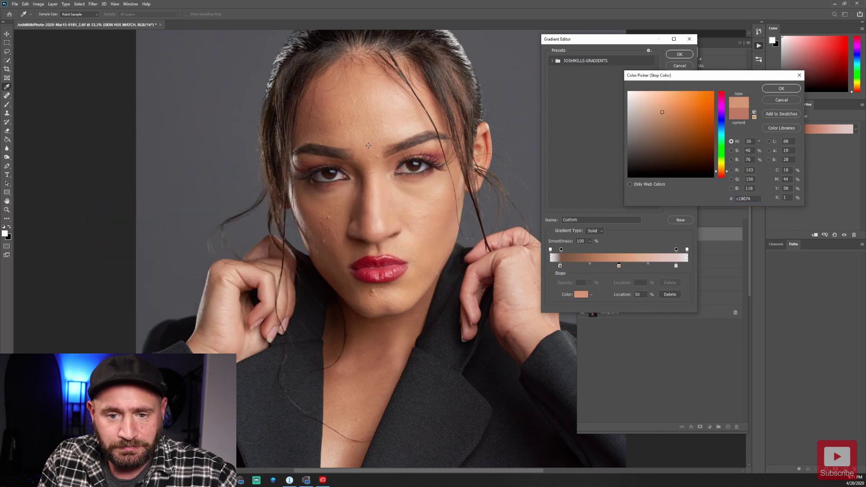
{"action": "left_click", "coordinate": [782, 88]}
Set the gradient's light stop to a highlight skin tone sampled from the face and apply the gradient map.
{"action": "left_click", "coordinate": [677, 266]}
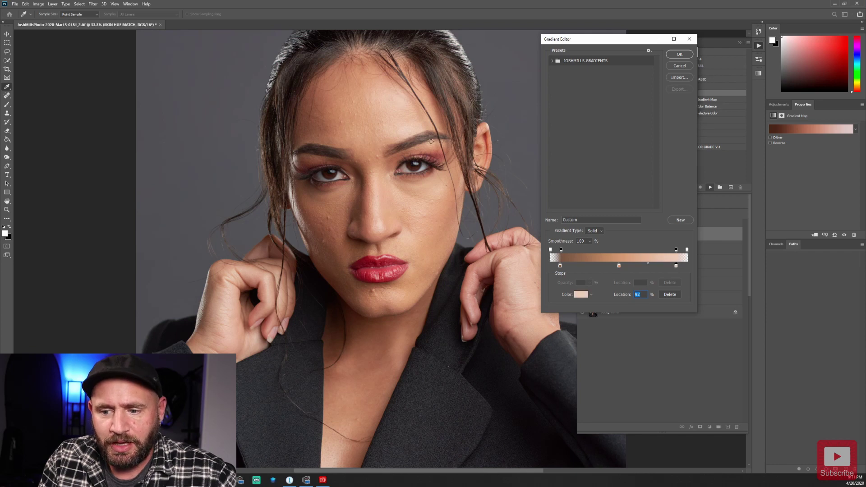
{"action": "left_click", "coordinate": [680, 55]}
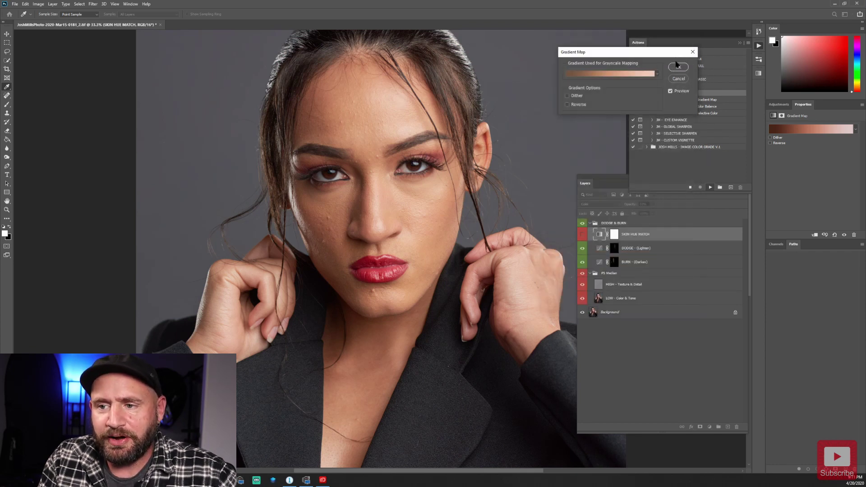
{"action": "left_click", "coordinate": [680, 68]}
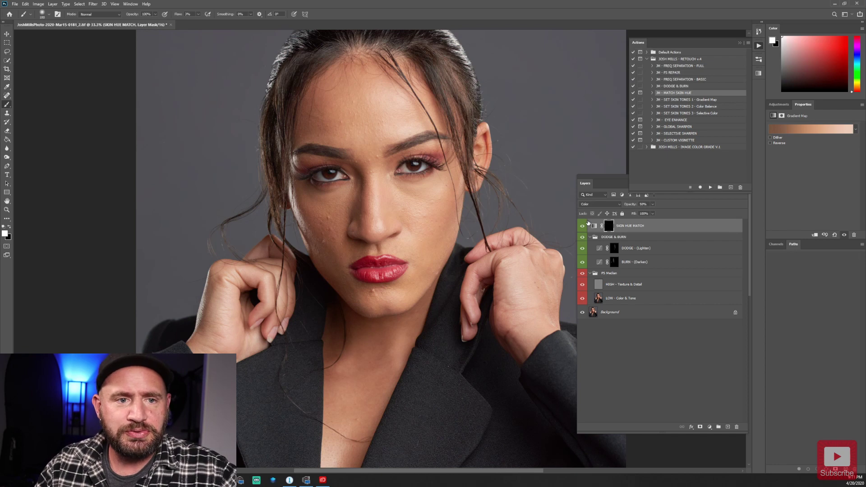
Raise the brush flow to 100% and paint white over both hands on the SKIN HUE MATCH mask.
{"action": "left_click", "coordinate": [198, 15]}
{"action": "left_click_drag", "start_coordinate": [198, 23], "coordinate": [298, 3]}
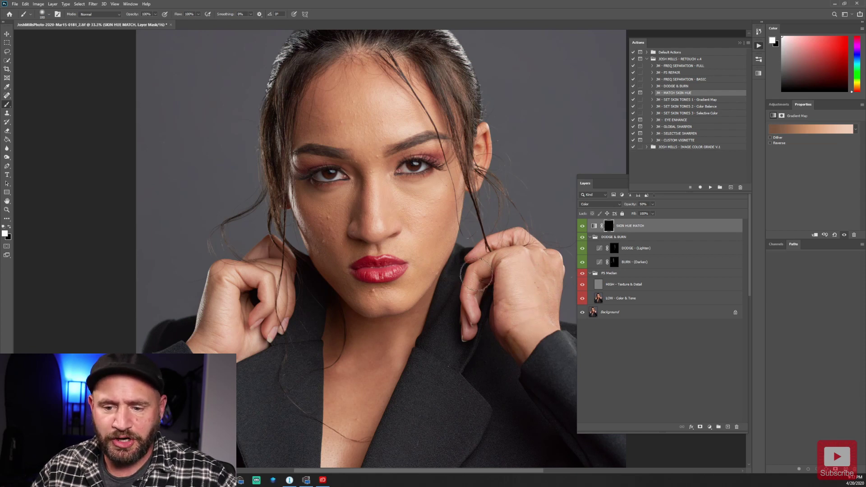
{"action": "left_click_drag", "start_coordinate": [491, 259], "coordinate": [503, 255]}
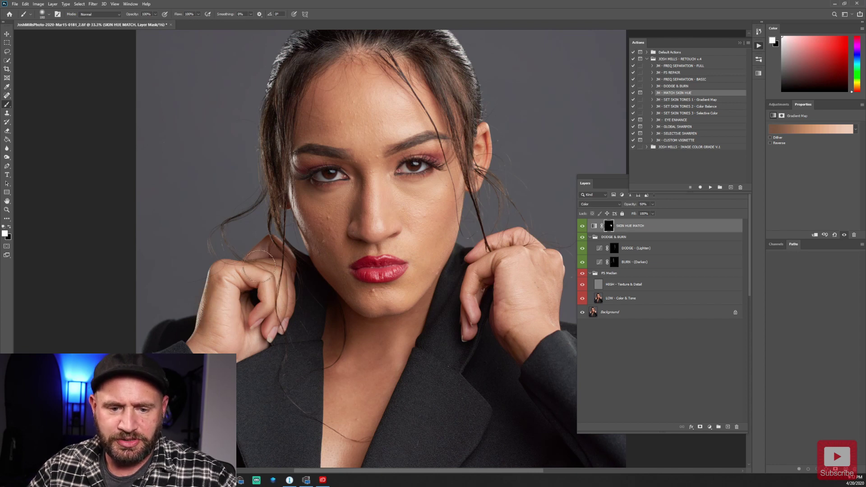
{"action": "mouse_move", "coordinate": [230, 331]}
{"action": "left_mouse_down"}
{"action": "mouse_move", "coordinate": [227, 345]}
{"action": "mouse_move", "coordinate": [231, 330]}
{"action": "left_mouse_up"}
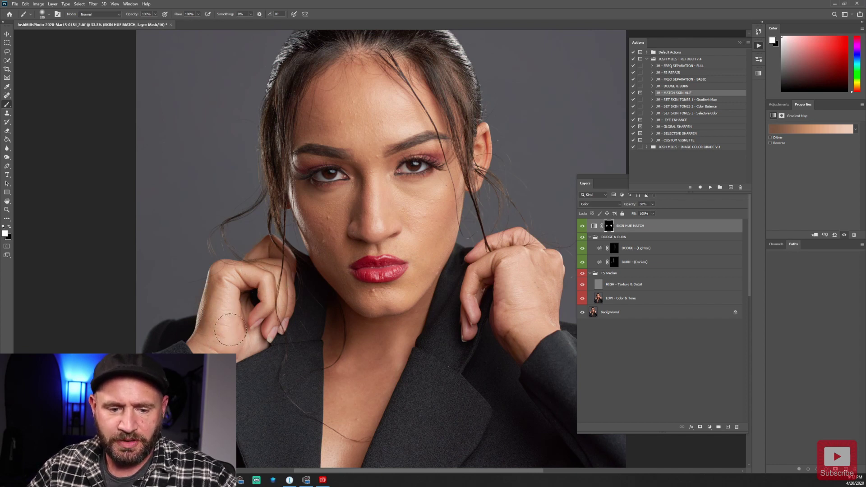
Reduce the SKIN HUE MATCH layer's opacity to 46%.
{"action": "left_click", "coordinate": [653, 204]}
{"action": "left_click_drag", "start_coordinate": [654, 216], "coordinate": [645, 214]}
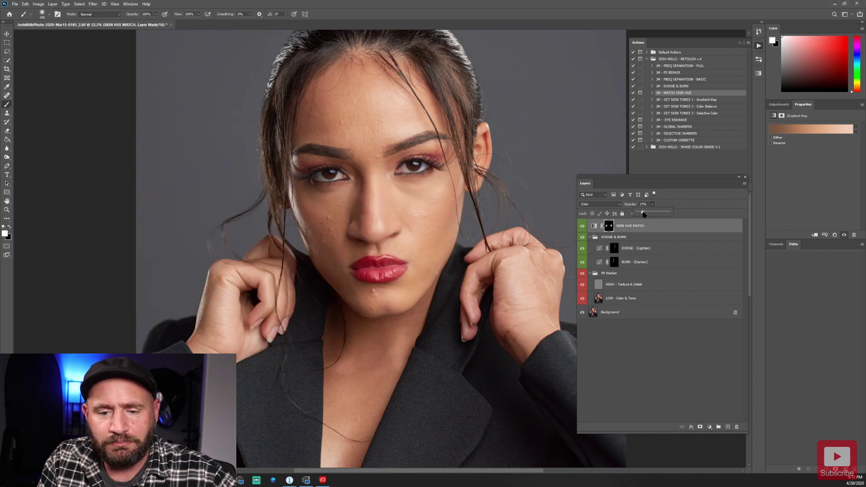
{"action": "left_click_drag", "start_coordinate": [652, 214], "coordinate": [653, 214]}
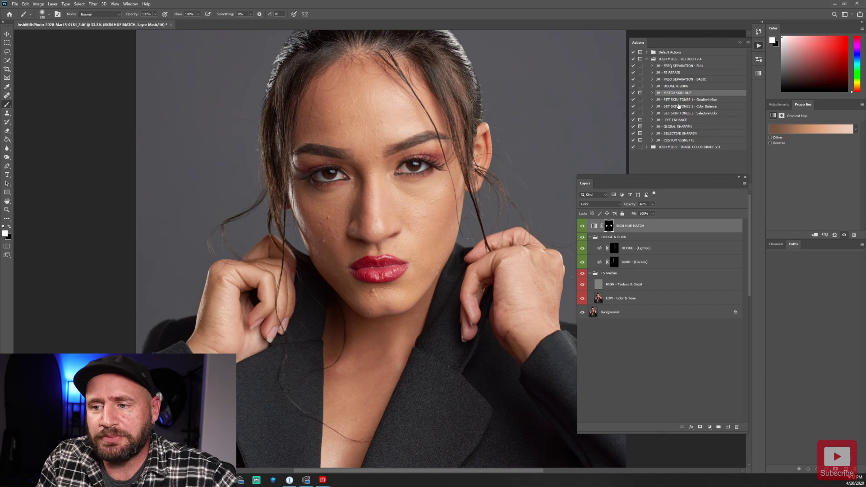
Run the JM - SET SKIN TONES 1 - Gradient Map action and compare the portrait with its layer hidden and shown.
{"action": "left_click", "coordinate": [683, 100]}
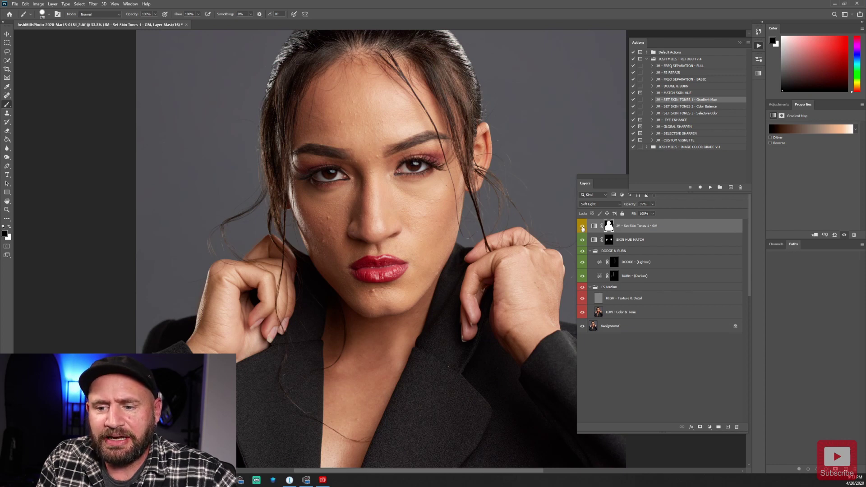
{"action": "left_click", "coordinate": [583, 227]}
{"action": "left_click", "coordinate": [583, 227]}
{"action": "left_click", "coordinate": [582, 227]}
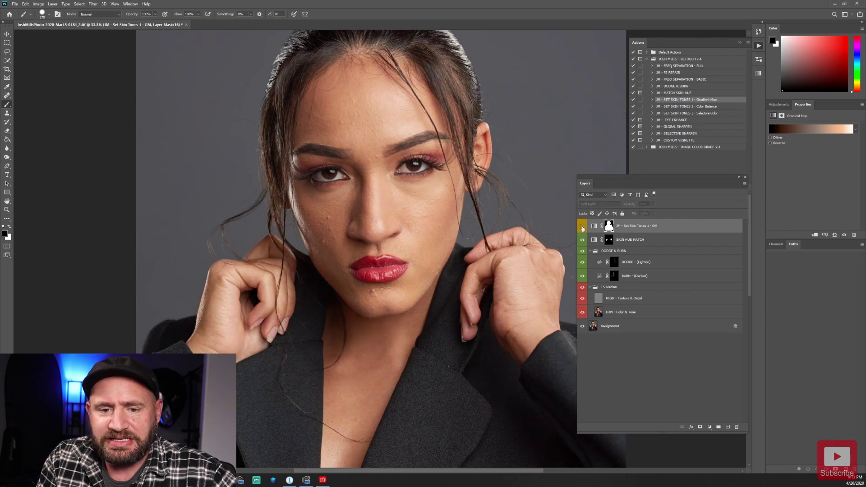
{"action": "left_click", "coordinate": [583, 227]}
{"action": "left_click", "coordinate": [583, 227]}
{"action": "left_click", "coordinate": [583, 227]}
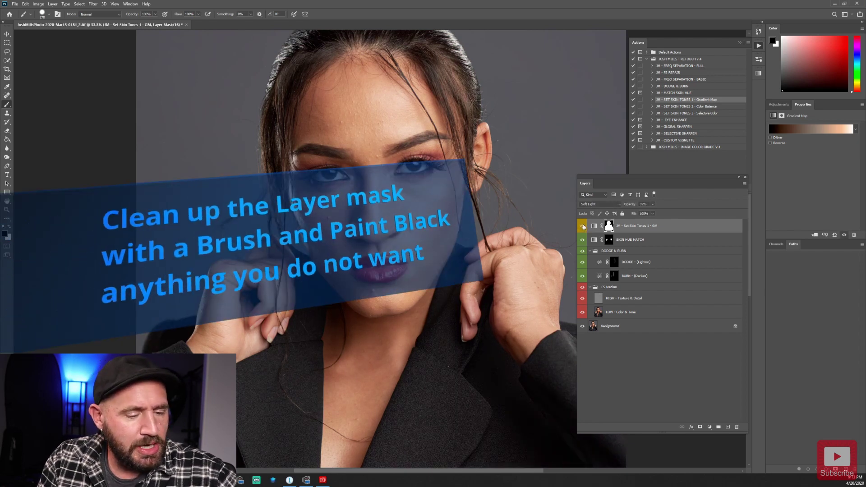
Paint black over the jacket and background on the Set Skin Tones 1 layer's mask and compare the portrait with the layer hidden and shown.
{"action": "key", "text": "ctrl+minus"}
{"action": "key", "text": "ctrl+minus"}
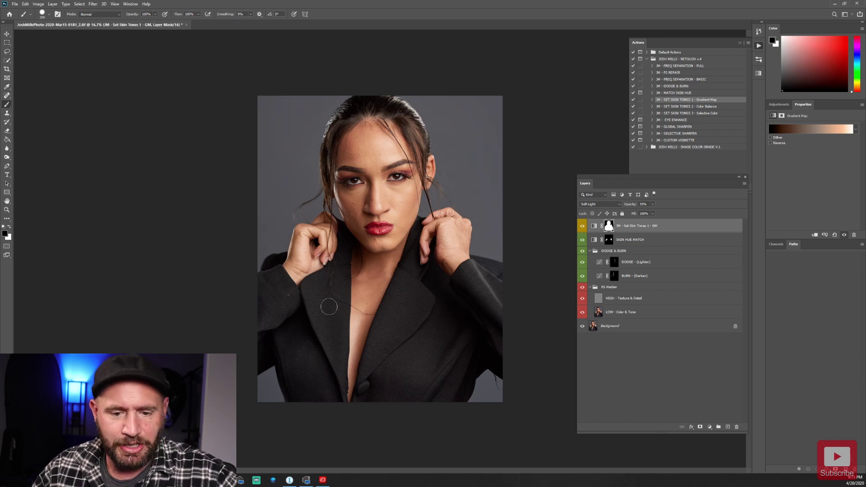
{"action": "key", "text": "bracketright"}
{"action": "key", "text": "bracketright"}
{"action": "key", "text": "bracketright"}
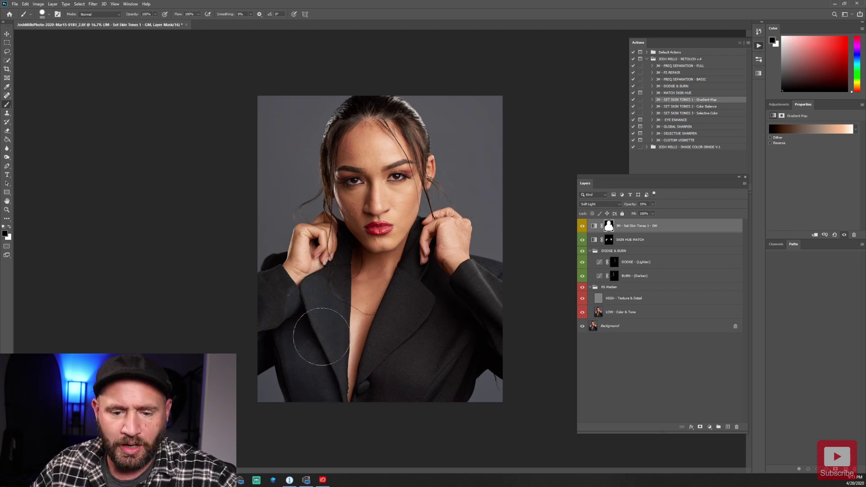
{"action": "key", "text": "bracketleft"}
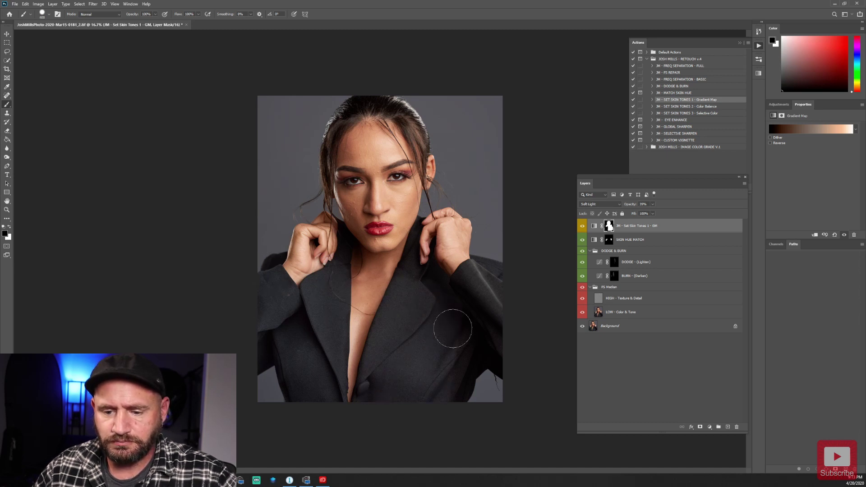
{"action": "key", "text": "bracketleft"}
{"action": "key", "text": "bracketleft"}
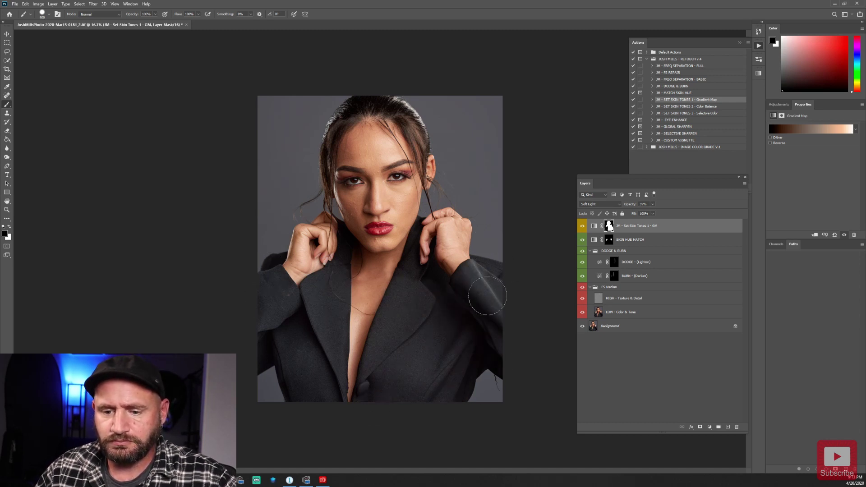
{"action": "key", "text": "bracketleft"}
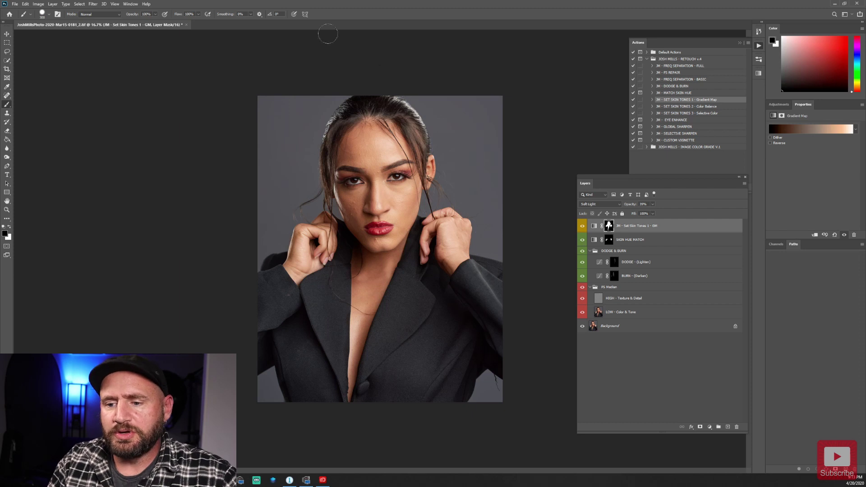
{"action": "left_click", "coordinate": [583, 227]}
{"action": "left_click", "coordinate": [583, 226]}
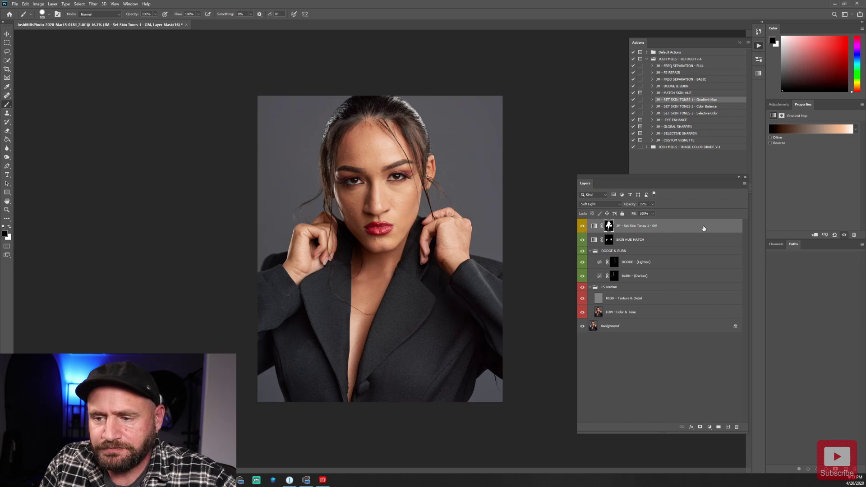
Try the Skin Tones gradient presets, including Warm and Cool, on the Set Skin Tones 1 gradient map and accept the gradient.
{"action": "left_click", "coordinate": [813, 130]}
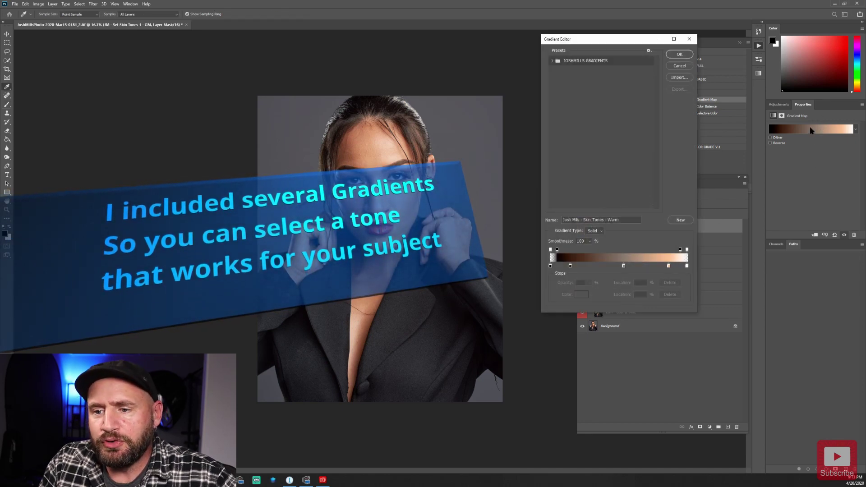
{"action": "left_click", "coordinate": [553, 61]}
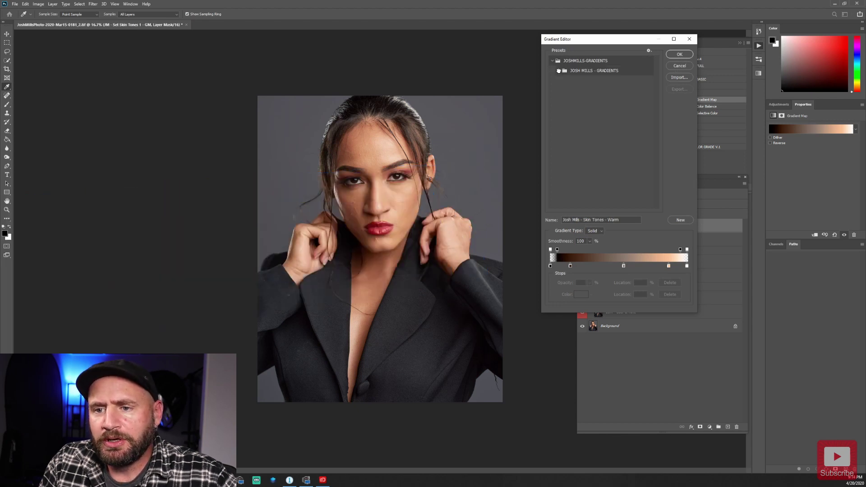
{"action": "left_click", "coordinate": [559, 71]}
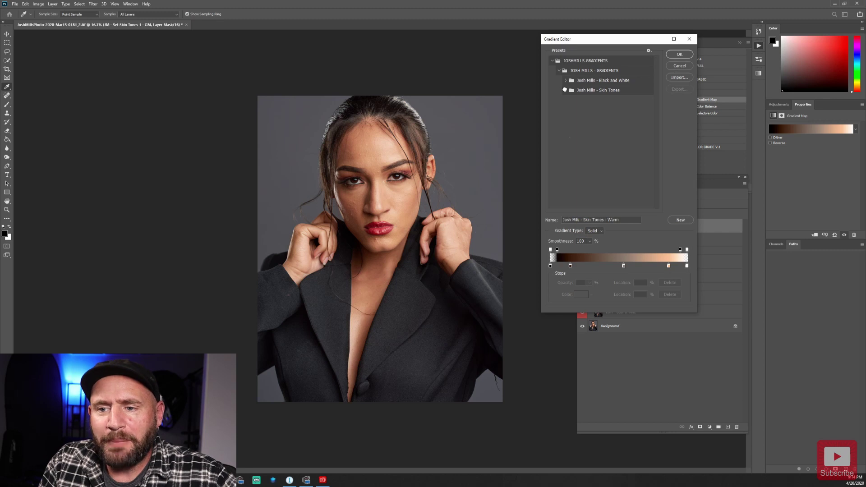
{"action": "left_click", "coordinate": [566, 90]}
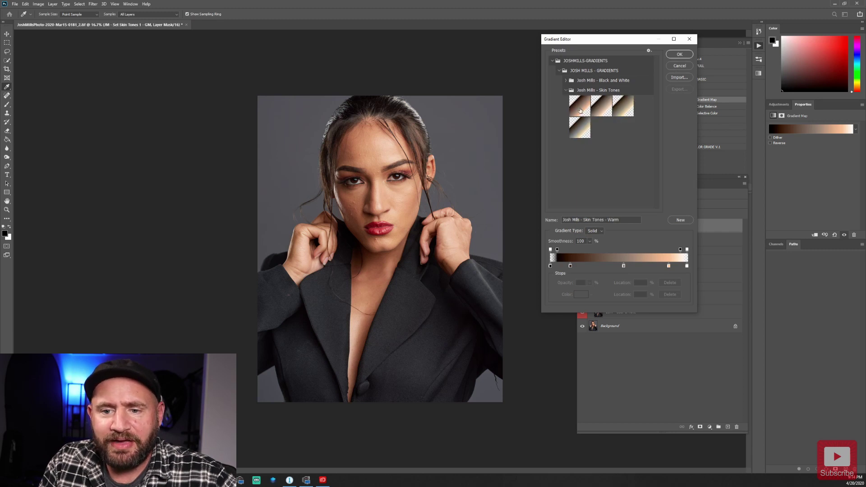
{"action": "left_click", "coordinate": [581, 110]}
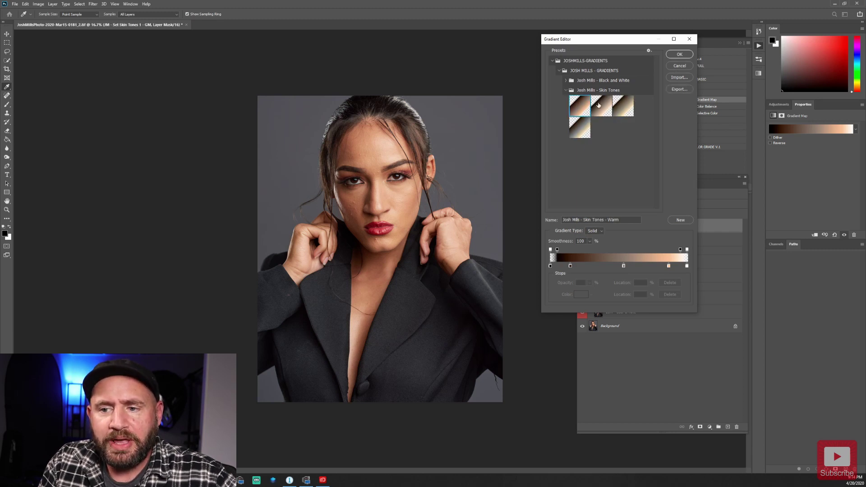
{"action": "left_click", "coordinate": [601, 106]}
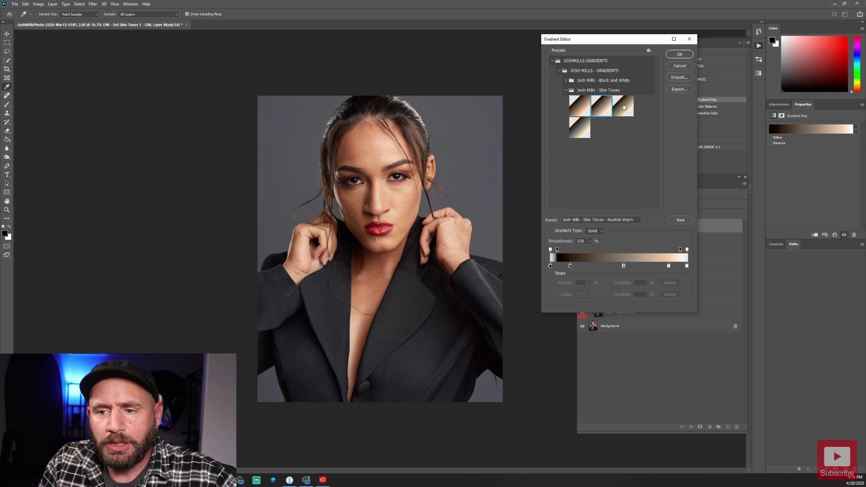
{"action": "left_click", "coordinate": [625, 107]}
{"action": "left_click", "coordinate": [578, 125]}
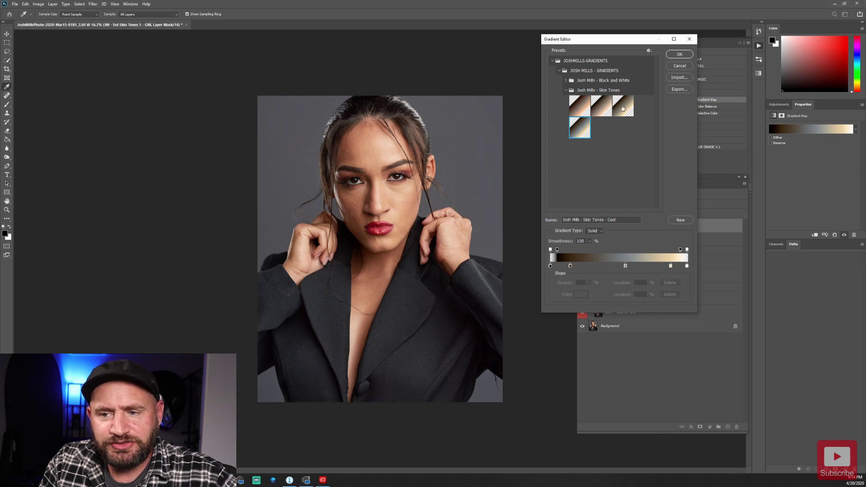
{"action": "left_click", "coordinate": [680, 55]}
Run the JM - SET SKIN TONES 2 - Color Balance action and paint black over the jacket and background on its layer mask.
{"action": "left_click", "coordinate": [691, 107]}
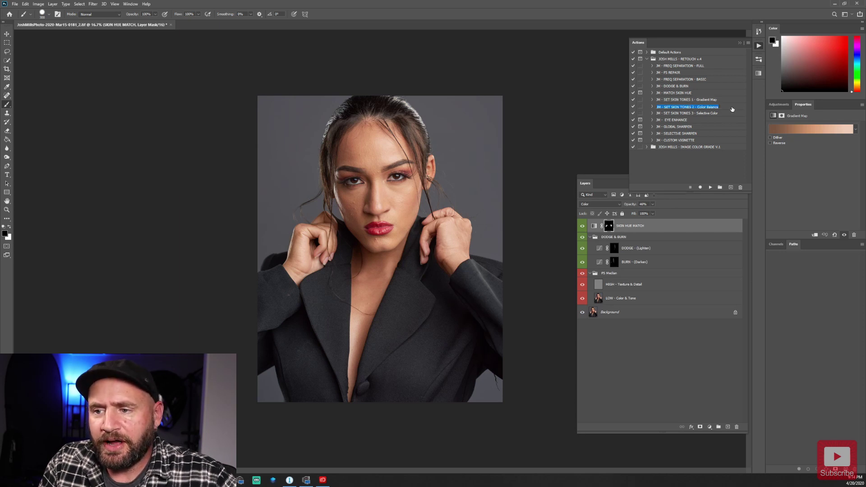
{"action": "left_click", "coordinate": [711, 187]}
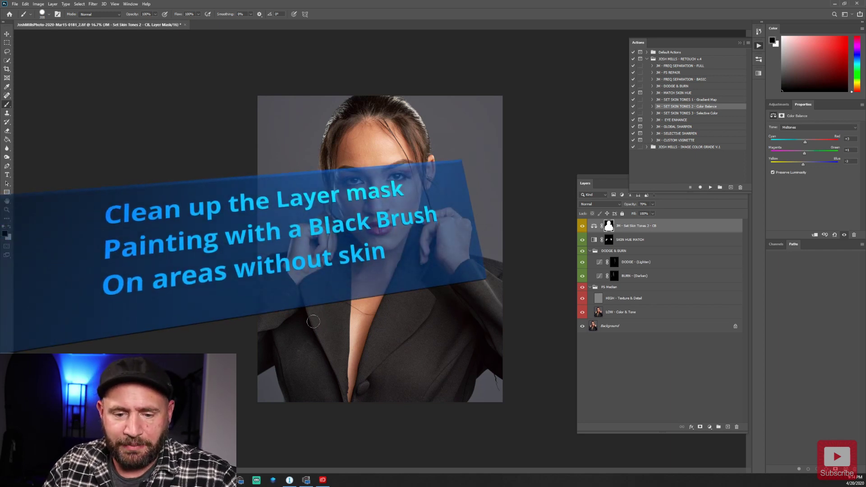
{"action": "key", "text": "bracketright"}
{"action": "key", "text": "bracketright"}
{"action": "key", "text": "bracketright"}
{"action": "key", "text": "bracketright"}
{"action": "key", "text": "bracketright"}
{"action": "key", "text": "bracketright"}
{"action": "key", "text": "bracketright"}
{"action": "key", "text": "bracketright"}
{"action": "key", "text": "bracketright"}
{"action": "key", "text": "bracketright"}
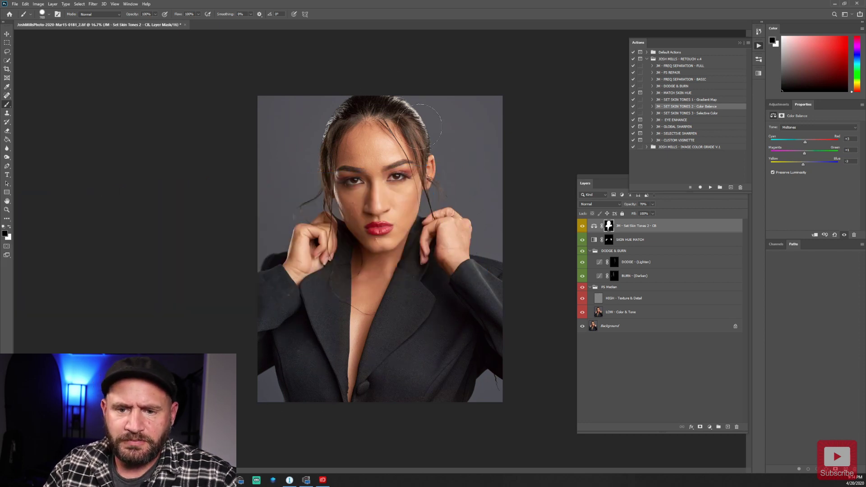
{"action": "key", "text": "bracketleft"}
{"action": "key", "text": "bracketleft"}
{"action": "key", "text": "bracketleft"}
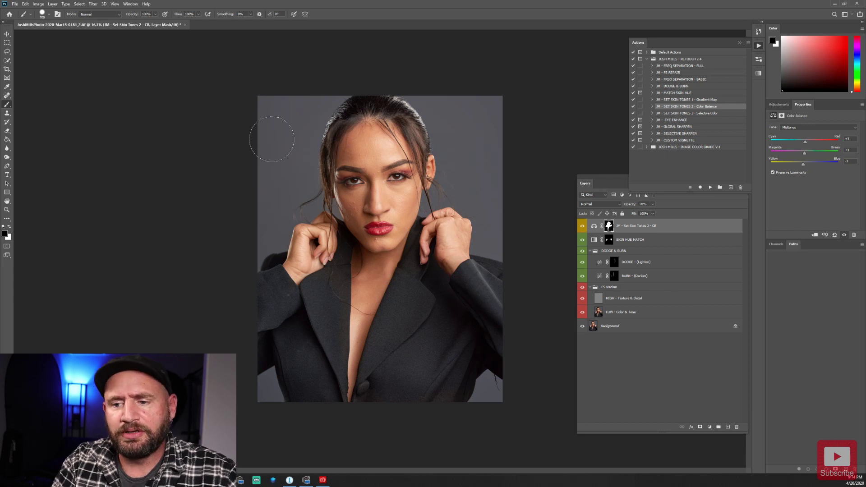
View the Color Balance tone ranges and compare the portrait with the Set Skin Tones 2 layer hidden and shown.
{"action": "left_click", "coordinate": [804, 128]}
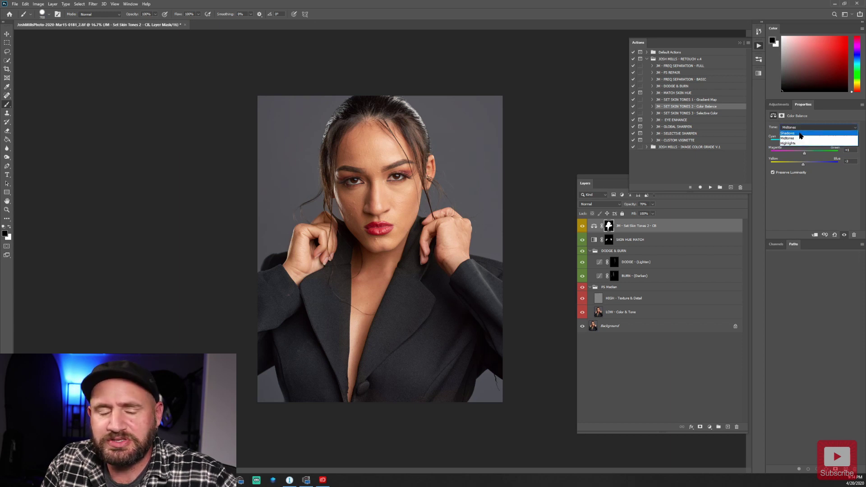
{"action": "left_click", "coordinate": [619, 116]}
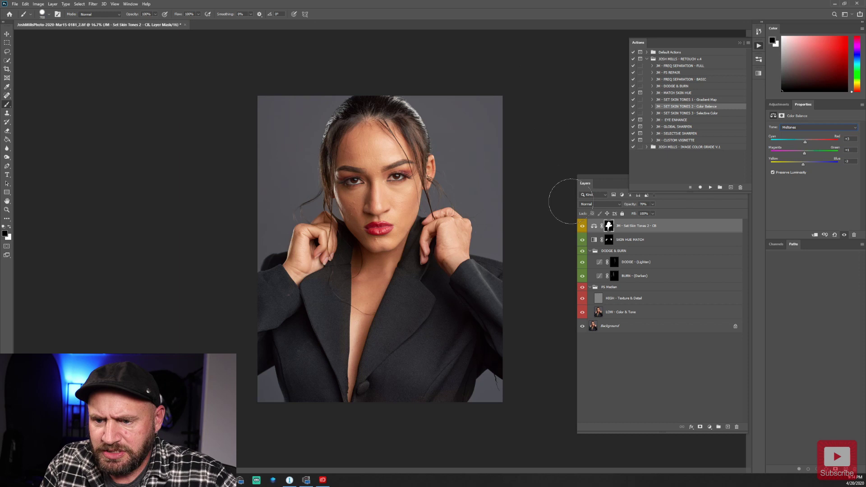
{"action": "left_click", "coordinate": [583, 227]}
{"action": "left_click", "coordinate": [583, 226]}
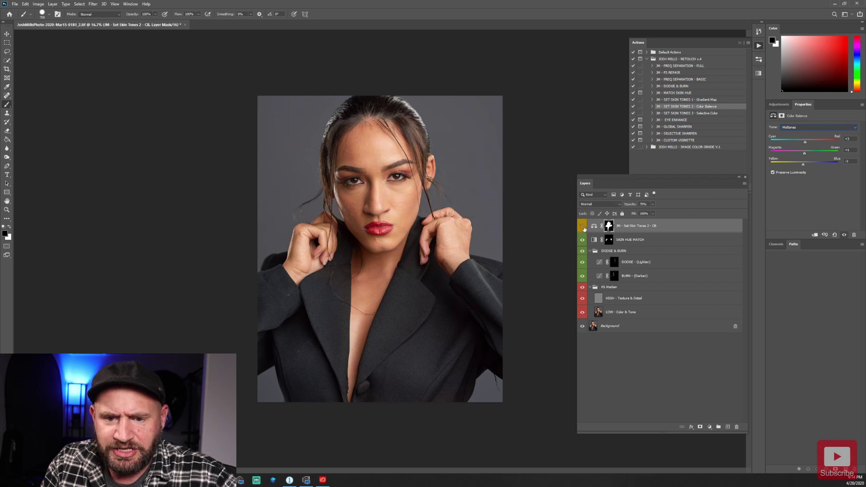
{"action": "left_click", "coordinate": [582, 226]}
{"action": "left_click", "coordinate": [582, 227]}
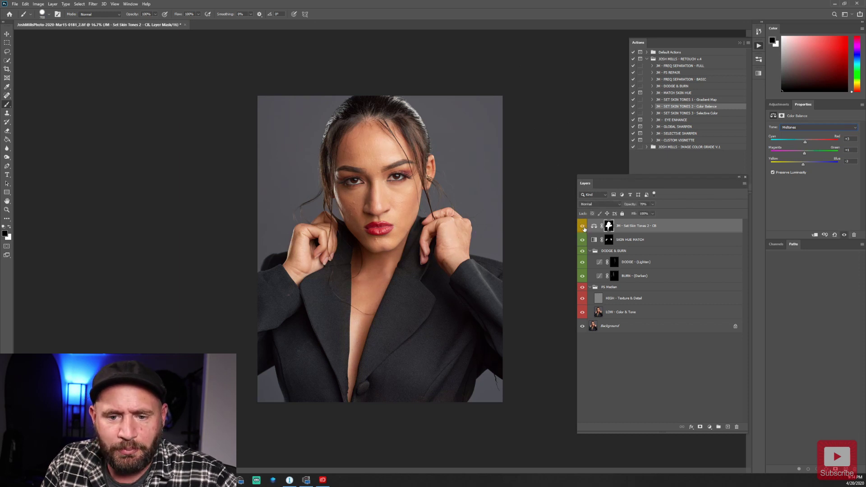
{"action": "left_click", "coordinate": [582, 227]}
{"action": "left_click", "coordinate": [582, 227]}
{"action": "left_click", "coordinate": [582, 227]}
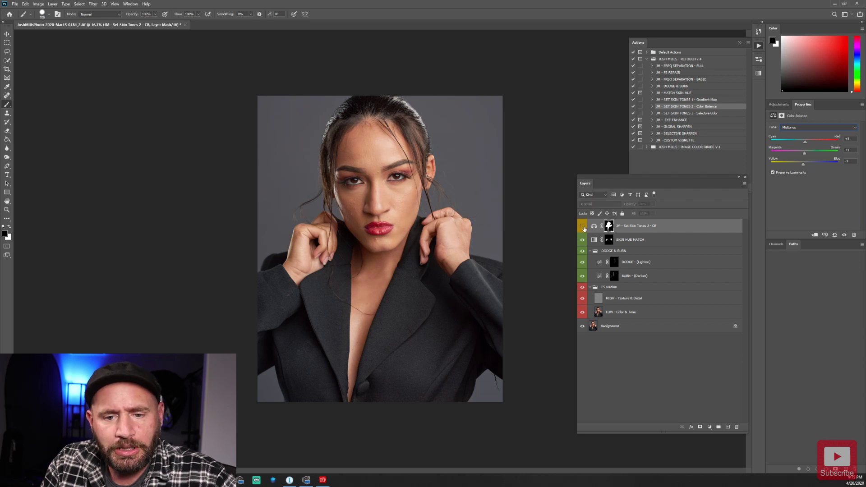
{"action": "left_click", "coordinate": [582, 227]}
{"action": "left_click", "coordinate": [583, 227]}
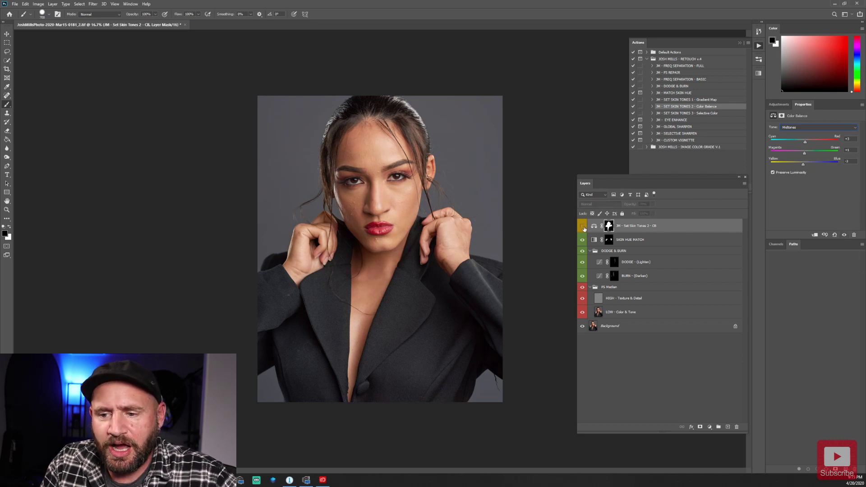
{"action": "left_click", "coordinate": [583, 227]}
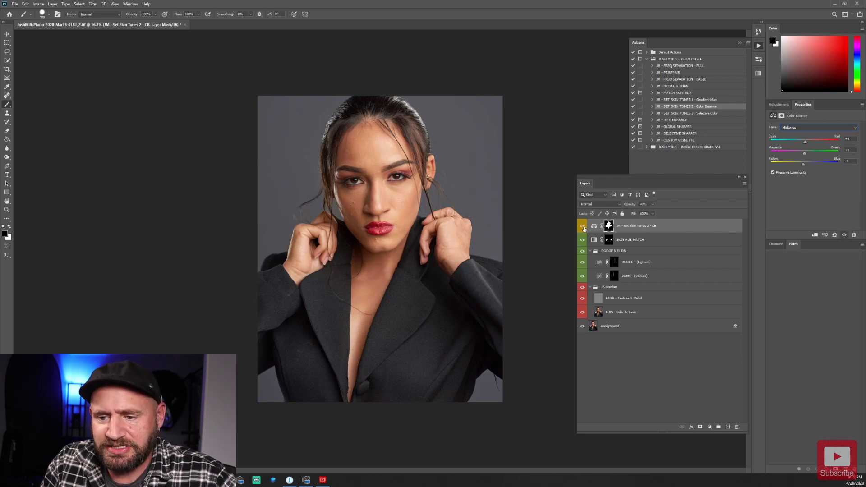
Try a lower opacity on the Set Skin Tones 2 layer, compare it hidden and shown, and delete the layer.
{"action": "left_click", "coordinate": [653, 206]}
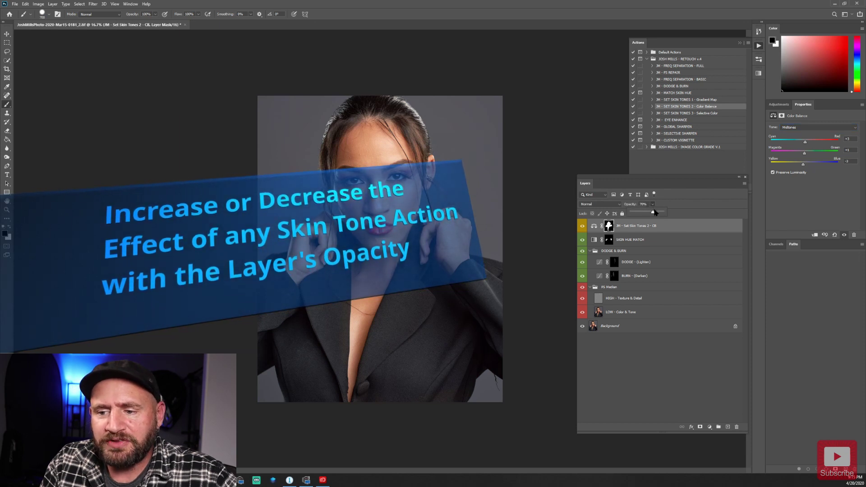
{"action": "left_click_drag", "start_coordinate": [654, 214], "coordinate": [645, 212]}
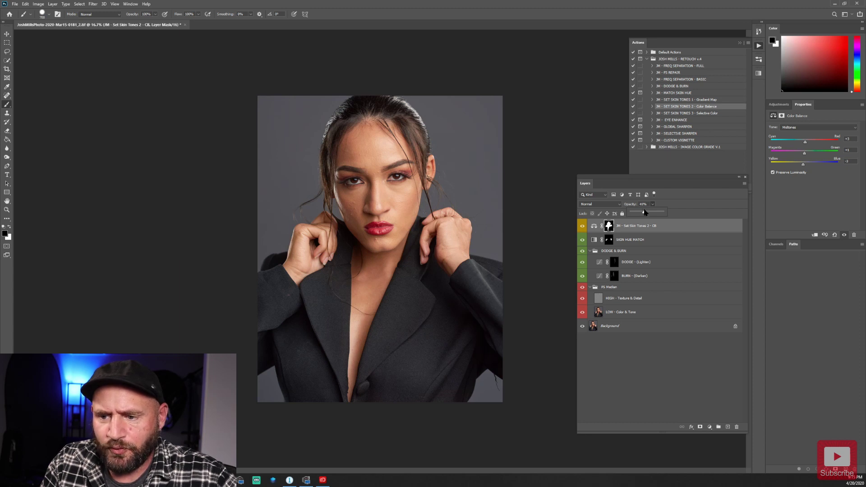
{"action": "left_click", "coordinate": [582, 227]}
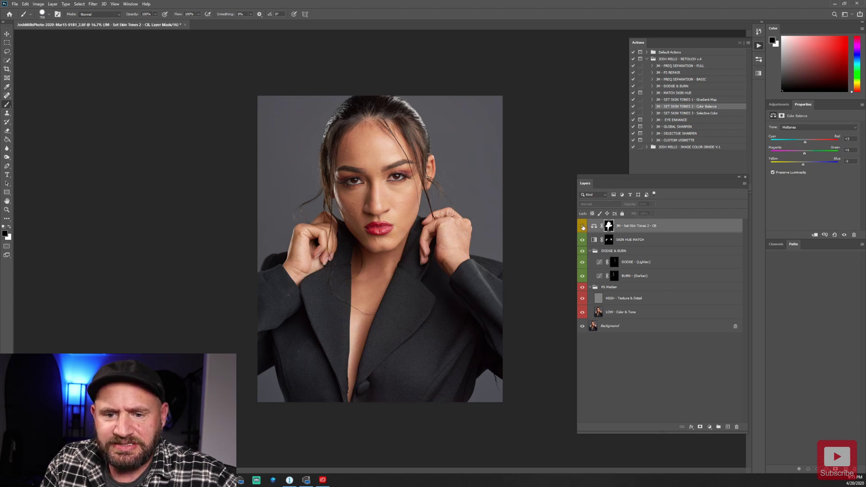
{"action": "left_click", "coordinate": [583, 227]}
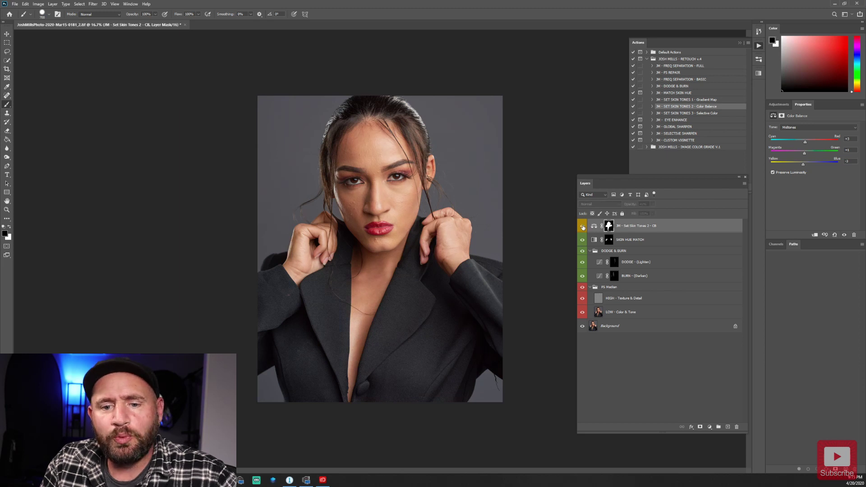
{"action": "left_click", "coordinate": [582, 227]}
{"action": "left_click", "coordinate": [583, 227]}
{"action": "left_click", "coordinate": [583, 227]}
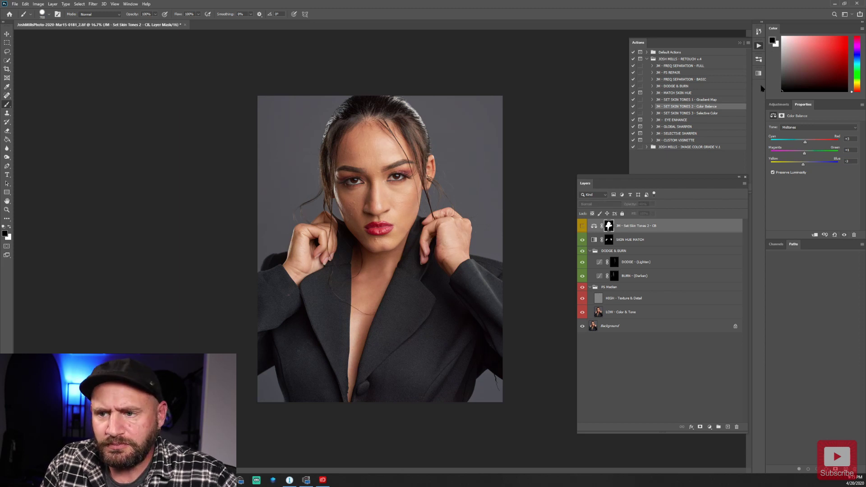
{"action": "left_click_drag", "start_coordinate": [664, 228], "coordinate": [737, 427]}
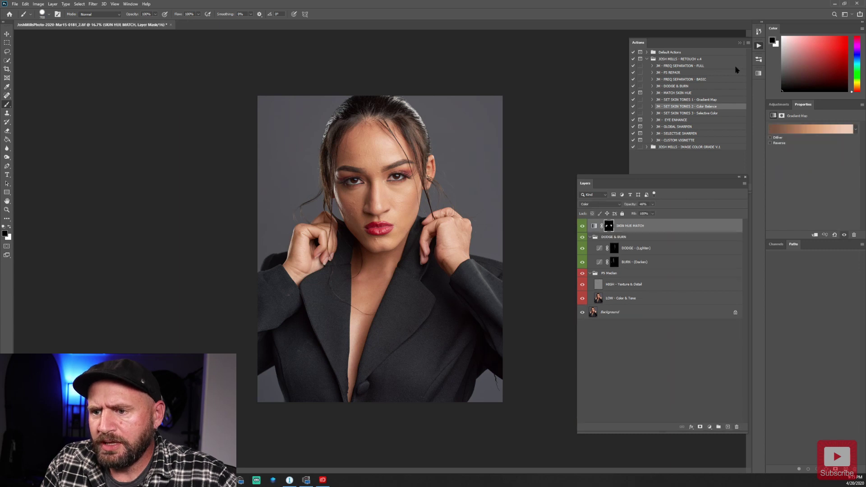
Run the JM - SET SKIN TONES 3 - Selective Color action and paint black over the non-skin areas on its layer mask.
{"action": "left_click", "coordinate": [672, 114]}
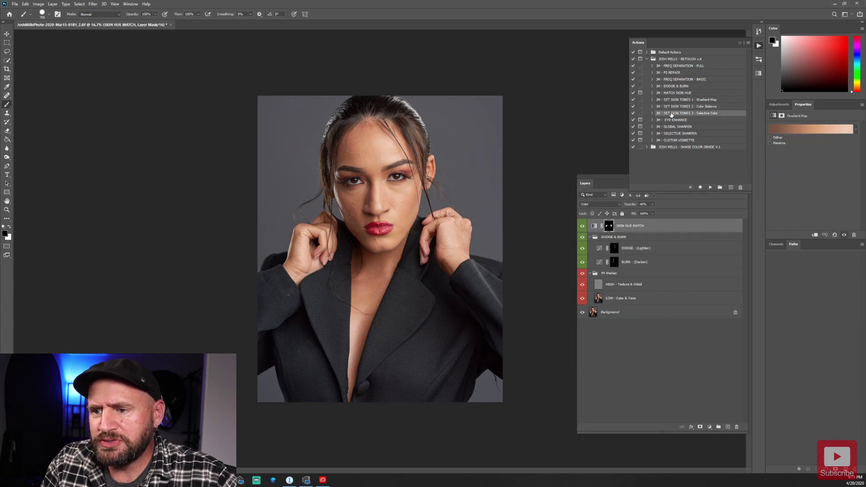
{"action": "left_click", "coordinate": [711, 187]}
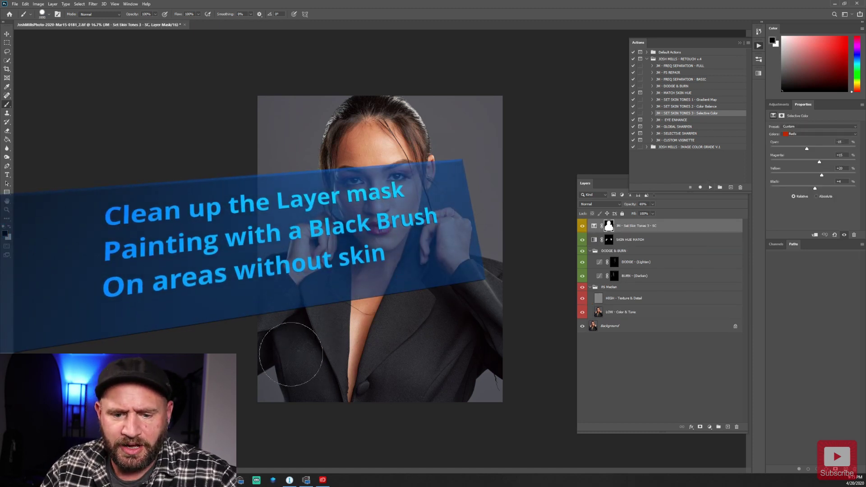
{"action": "key", "text": "bracketright"}
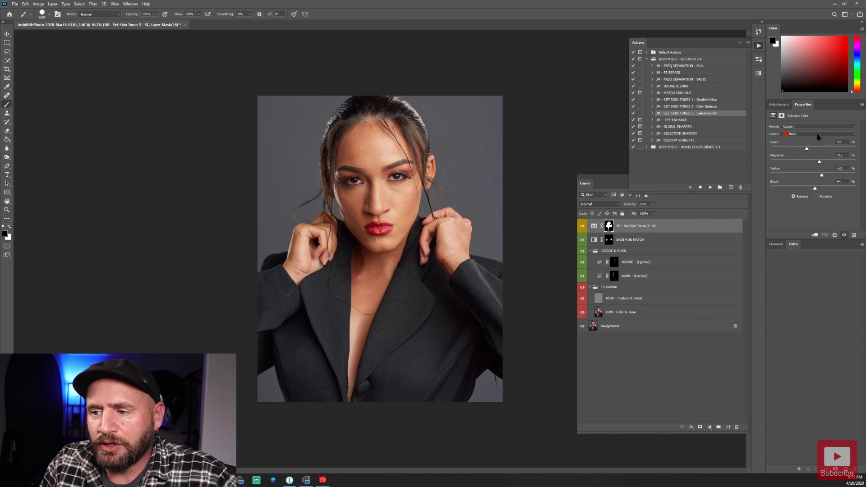
Switch the Selective Color adjustment from Reds to Yellows to examine its slider settings.
{"action": "left_click", "coordinate": [818, 134]}
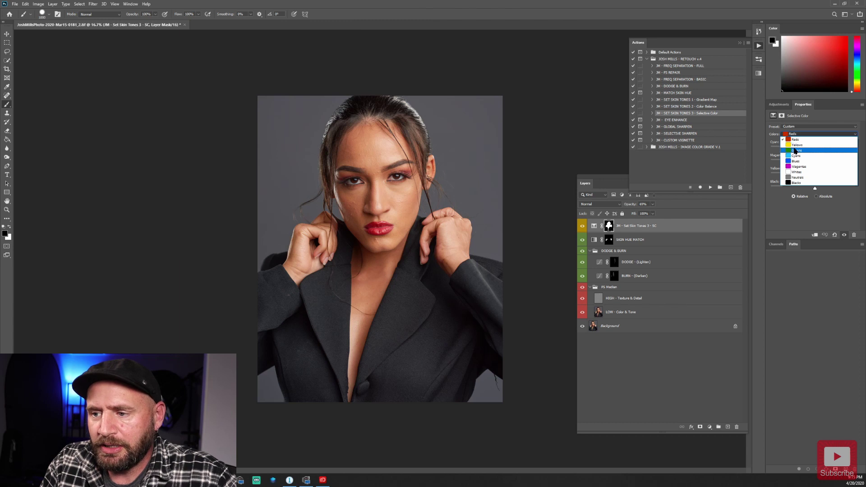
{"action": "left_click", "coordinate": [813, 143]}
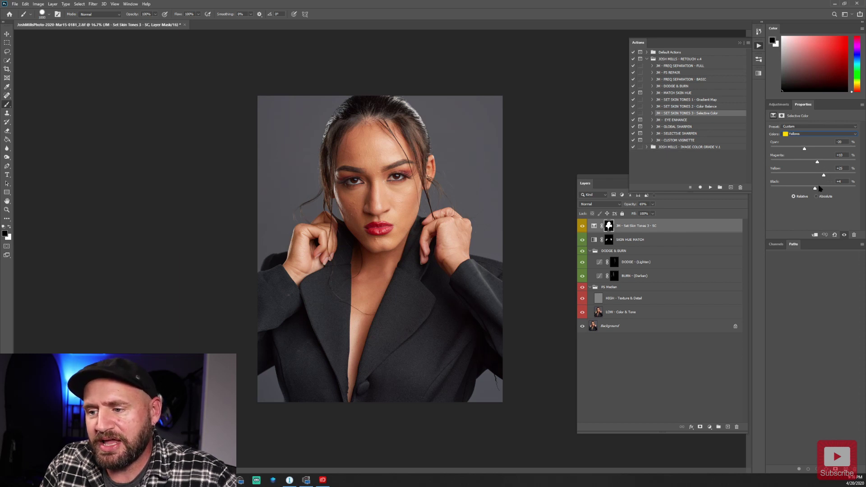
Return the Selective Color adjustment to Reds and lower the Set Skin Tones 3 layer's opacity to 24%.
{"action": "left_click", "coordinate": [806, 135]}
{"action": "key", "text": "Up"}
{"action": "key", "text": "Return"}
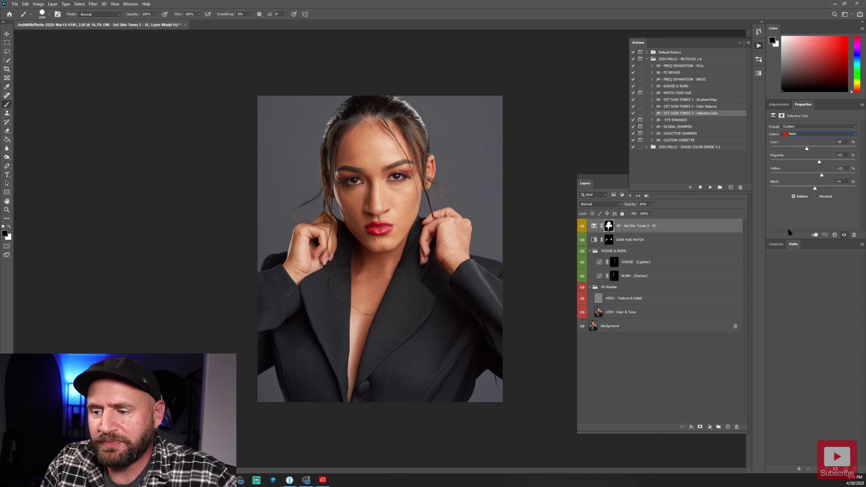
{"action": "left_click", "coordinate": [653, 204]}
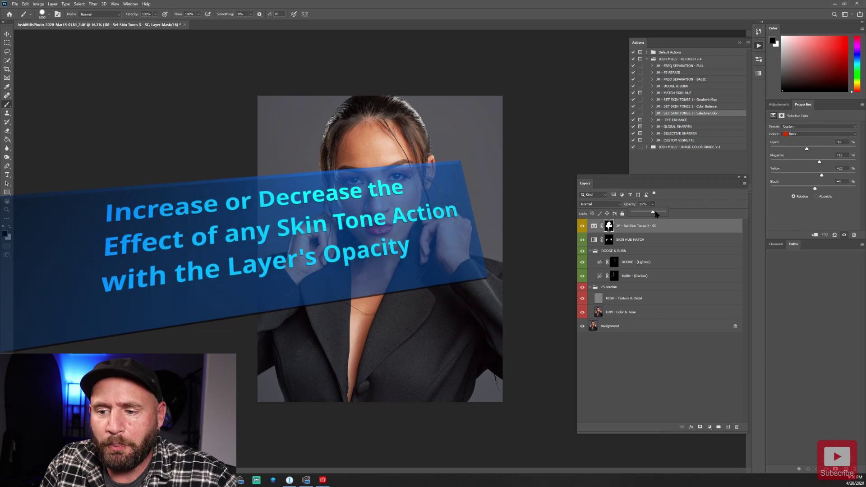
{"action": "left_click_drag", "start_coordinate": [654, 213], "coordinate": [641, 212]}
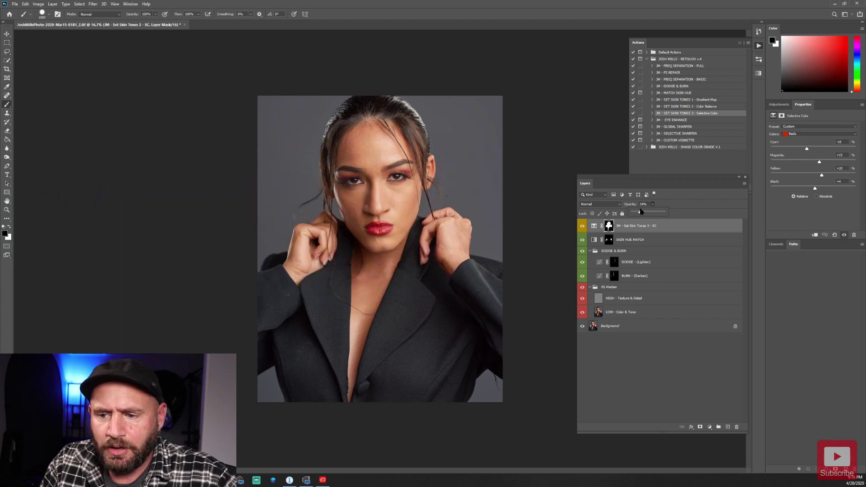
Compare the portrait with the Set Skin Tones 3 layer hidden and shown.
{"action": "left_click", "coordinate": [584, 226]}
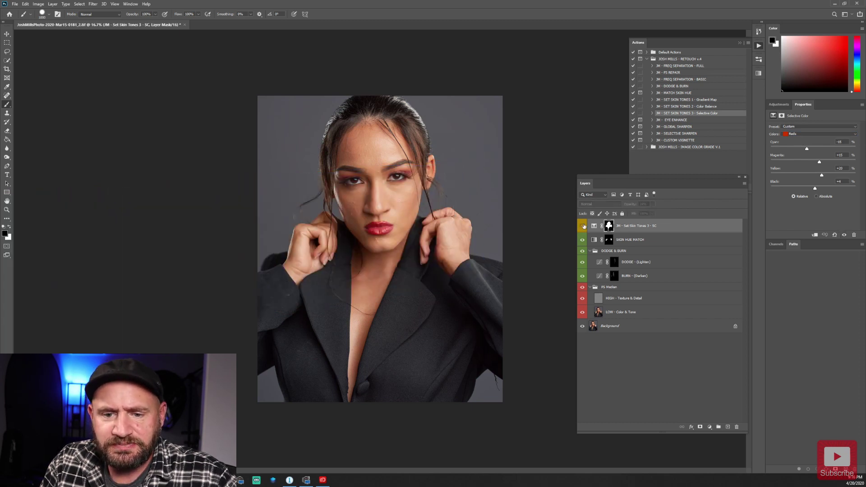
{"action": "left_click", "coordinate": [583, 225]}
{"action": "left_click", "coordinate": [584, 225]}
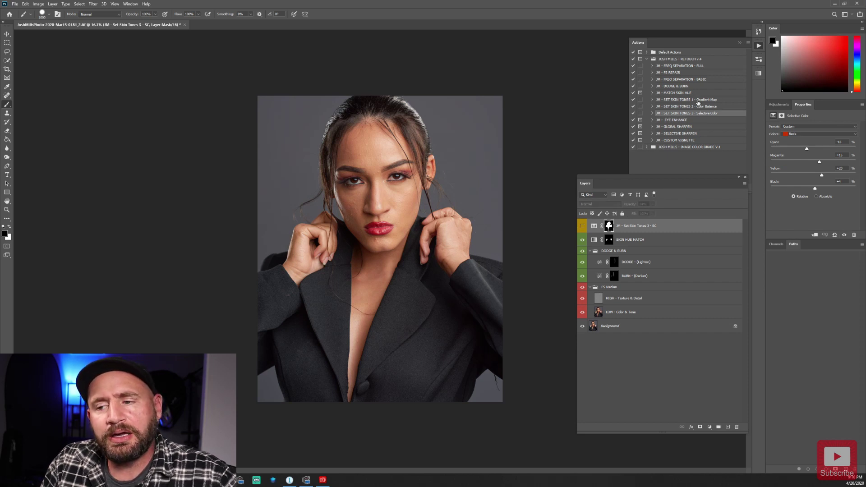
{"action": "left_click", "coordinate": [581, 226]}
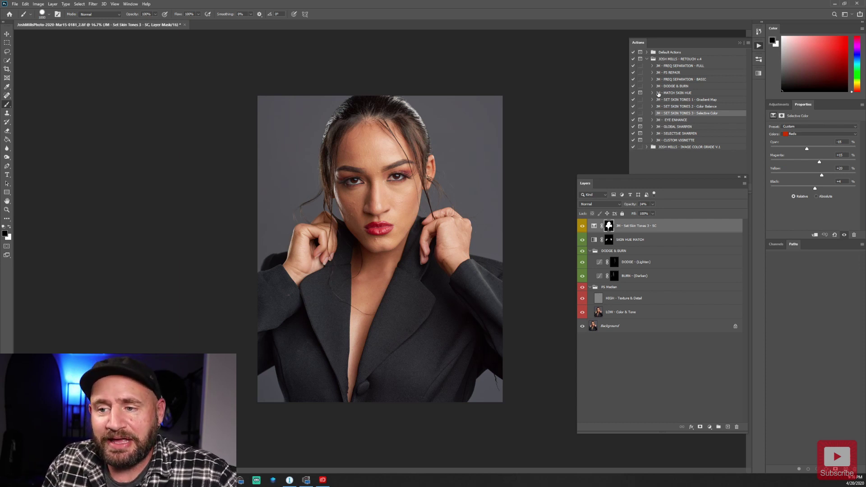
{"action": "left_click", "coordinate": [653, 113]}
{"action": "left_click", "coordinate": [653, 114]}
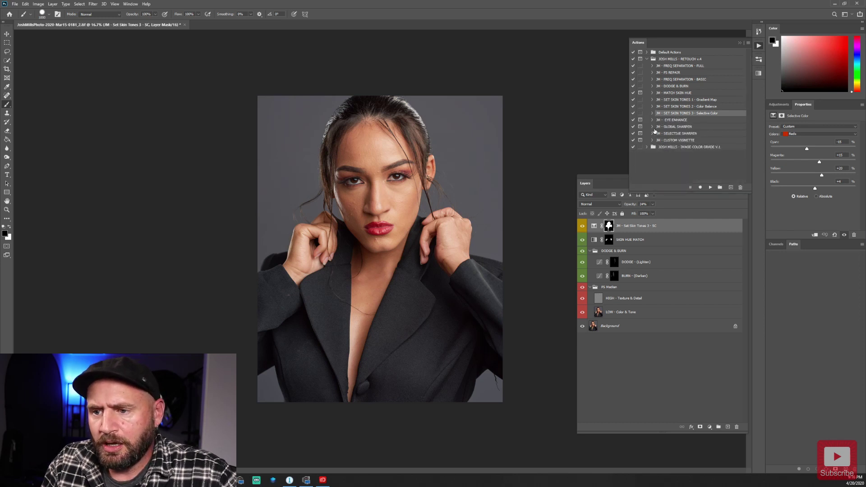
Run the JM - EYE ENHANCE action with a High Pass radius of 2.8 pixels.
{"action": "left_click", "coordinate": [665, 120]}
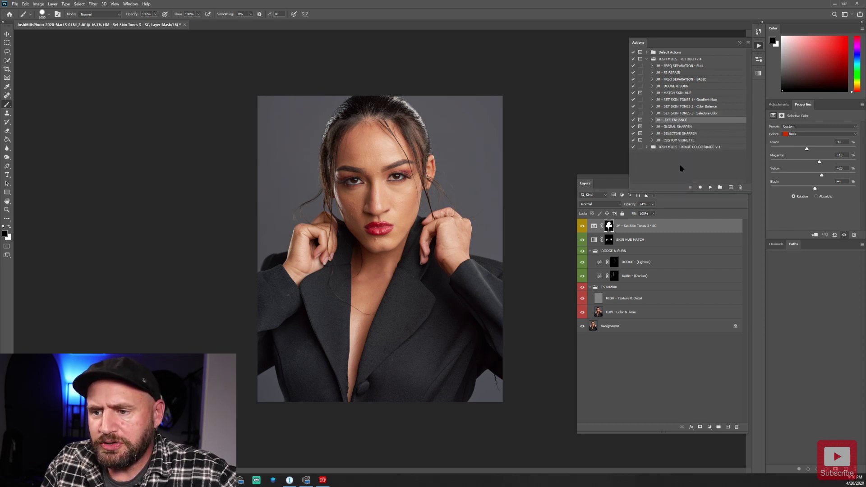
{"action": "left_click", "coordinate": [711, 188]}
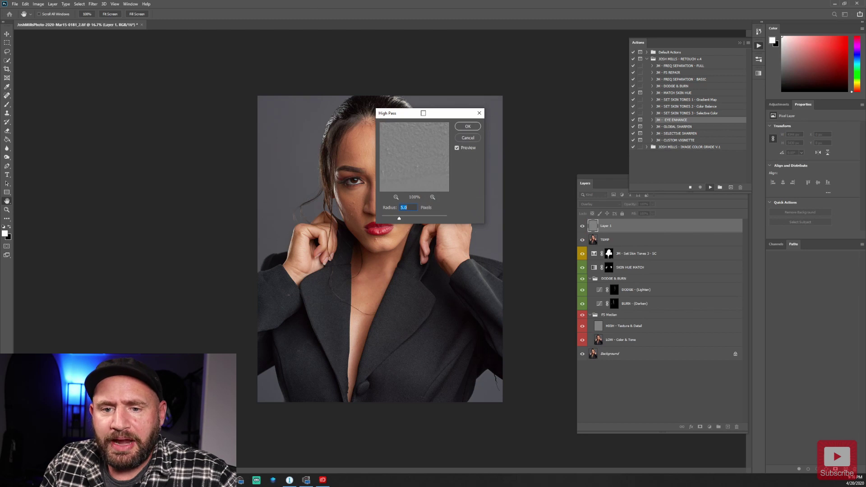
{"action": "left_click_drag", "start_coordinate": [418, 117], "coordinate": [524, 91]}
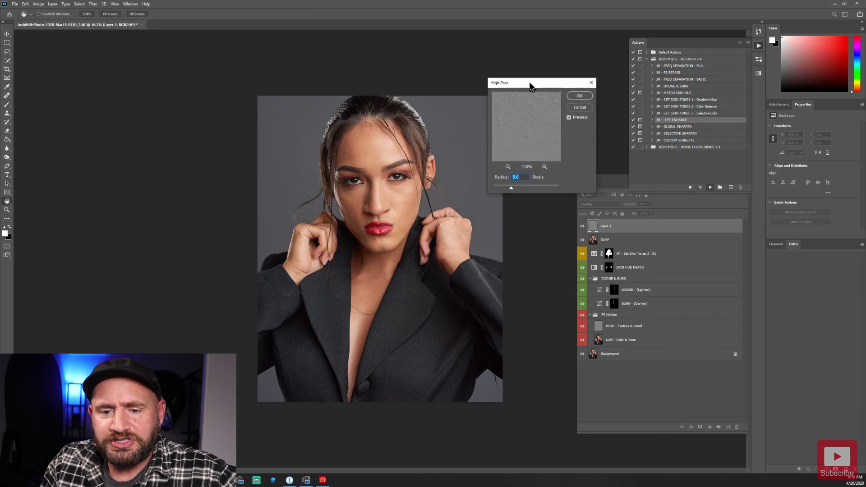
{"action": "left_click", "coordinate": [399, 175]}
{"action": "scroll", "coordinate": [517, 184], "scroll_direction": "down", "scroll_amount": 2}
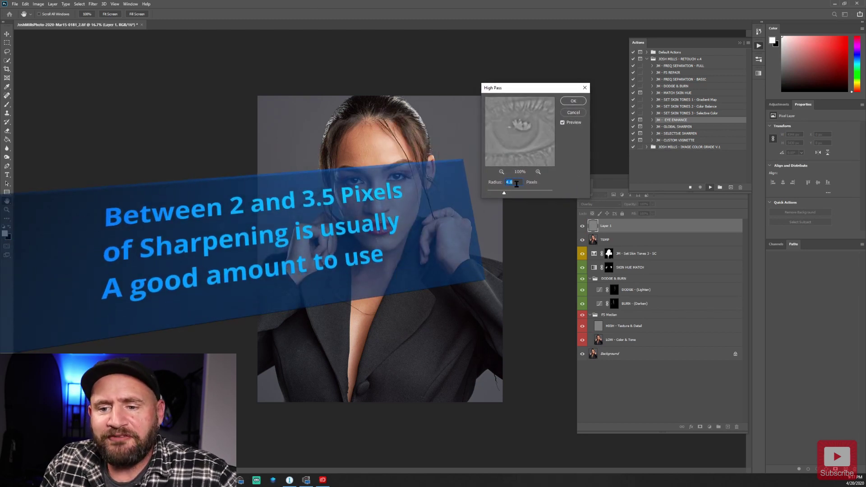
{"action": "scroll", "coordinate": [517, 183], "scroll_direction": "down", "scroll_amount": 10}
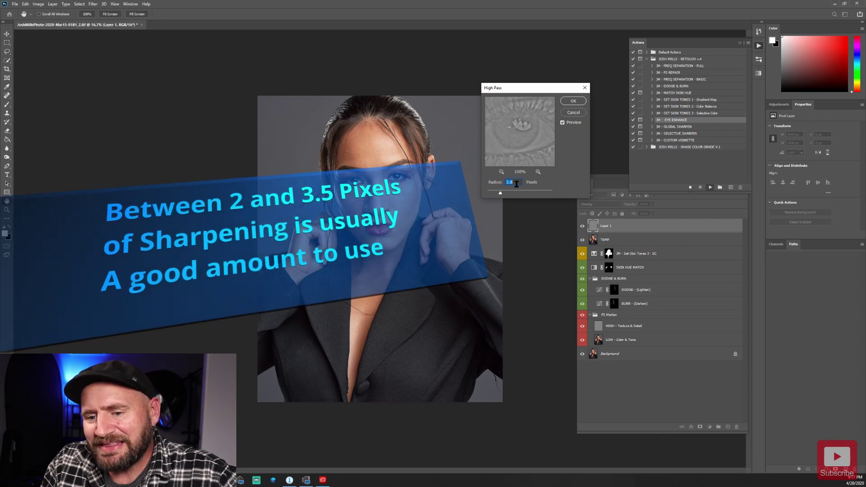
{"action": "scroll", "coordinate": [516, 184], "scroll_direction": "down", "scroll_amount": 4}
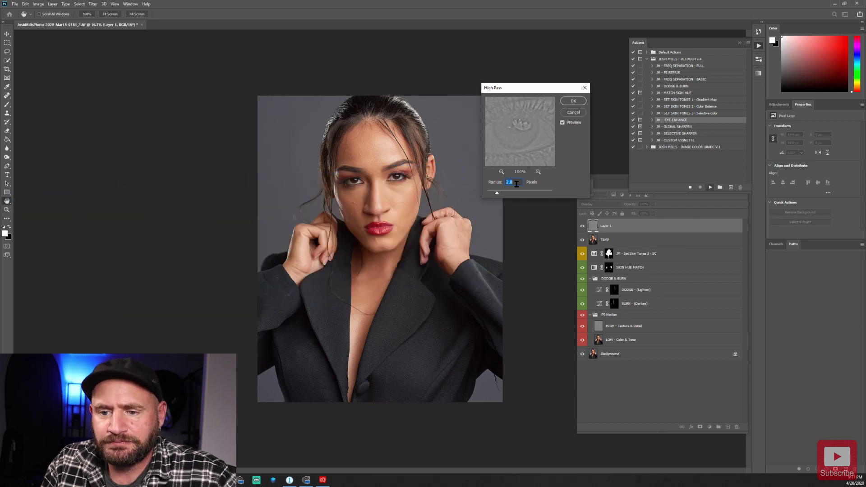
{"action": "left_click", "coordinate": [574, 101]}
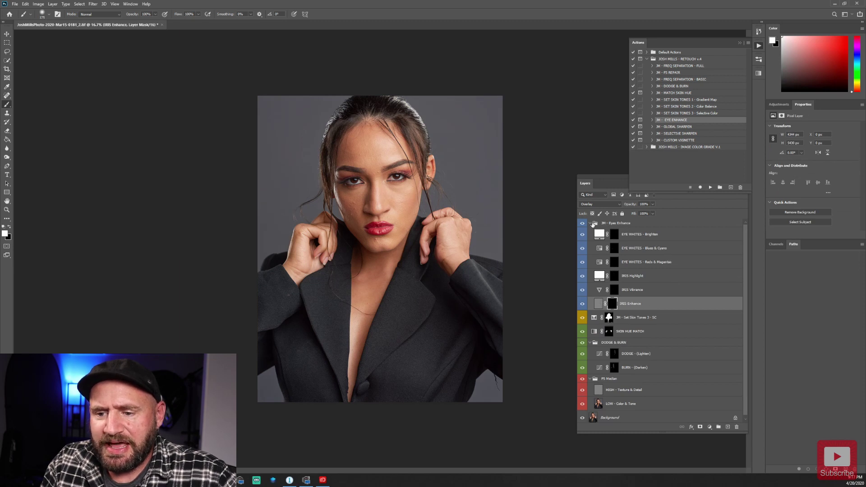
Paint white over both irises on the IRIS Enhance layer mask with a smaller brush.
{"action": "left_click", "coordinate": [590, 224]}
{"action": "left_click", "coordinate": [590, 224]}
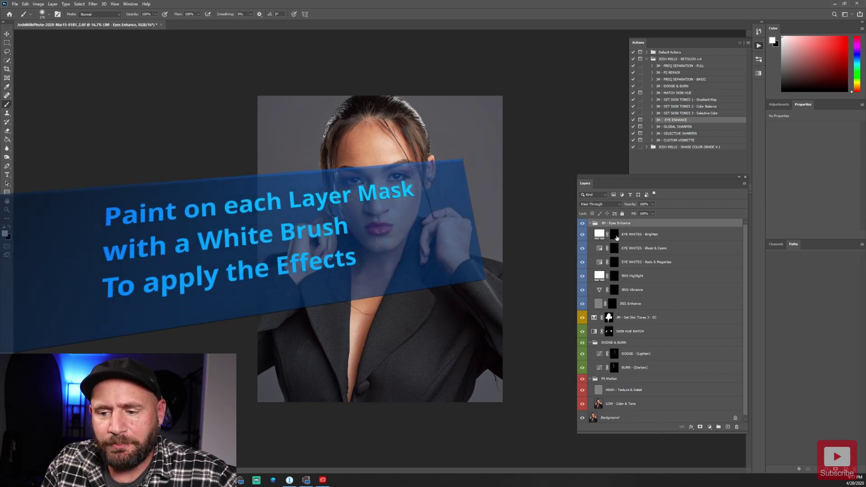
{"action": "left_click", "coordinate": [613, 304]}
{"action": "key", "text": "ctrl+plus"}
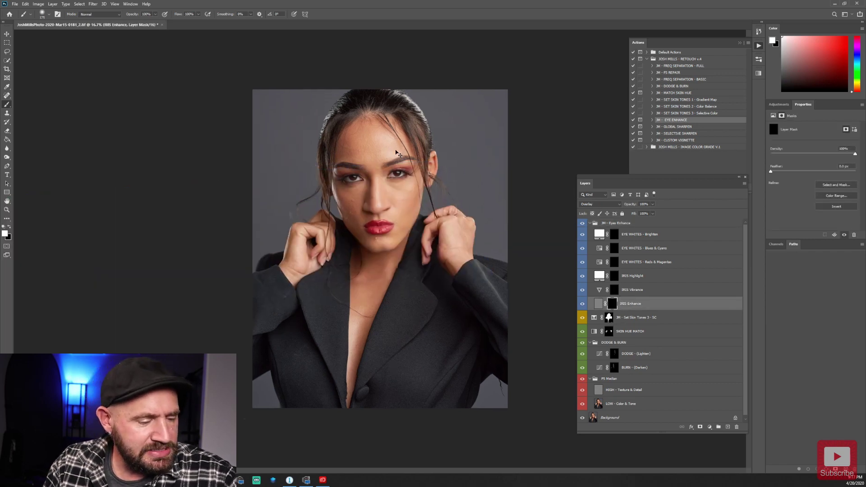
{"action": "key", "text": "ctrl+plus"}
{"action": "key", "text": "ctrl+plus"}
{"action": "key", "text": "ctrl+plus"}
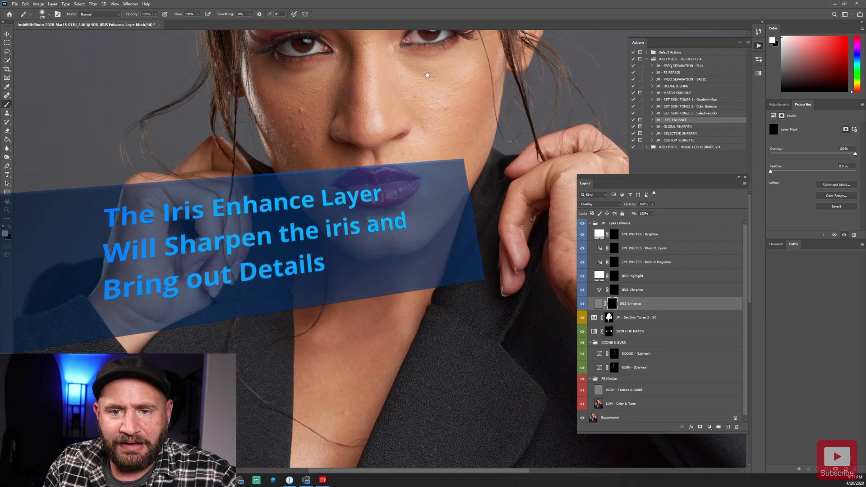
{"action": "left_click_drag", "start_coordinate": [428, 75], "coordinate": [399, 267]}
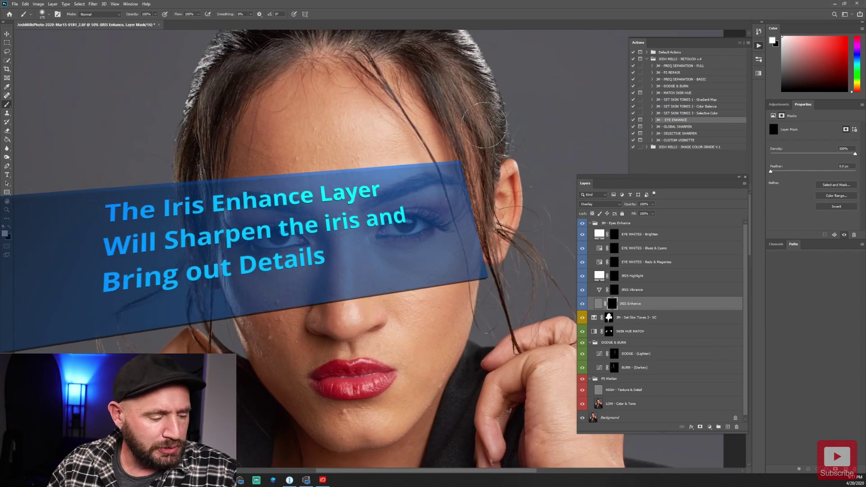
{"action": "key", "text": "bracketleft"}
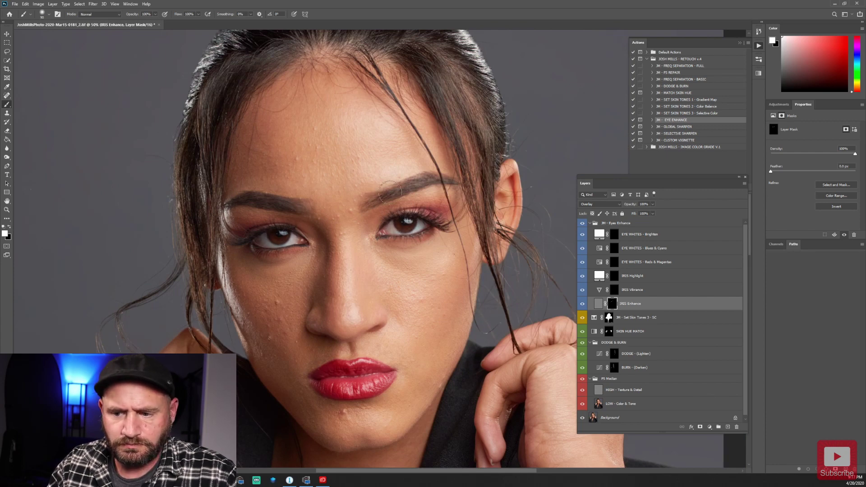
Reduce the brush size further and paint white over both irises on the IRIS Vibrance layer mask.
{"action": "left_click", "coordinate": [615, 291]}
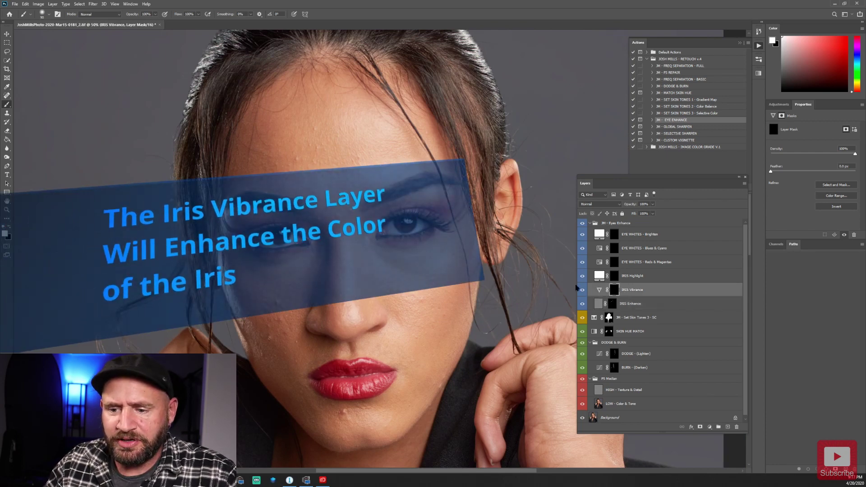
{"action": "key", "text": "bracketleft"}
{"action": "key", "text": "bracketleft"}
{"action": "key", "text": "bracketleft"}
{"action": "key", "text": "bracketleft"}
{"action": "key", "text": "bracketleft"}
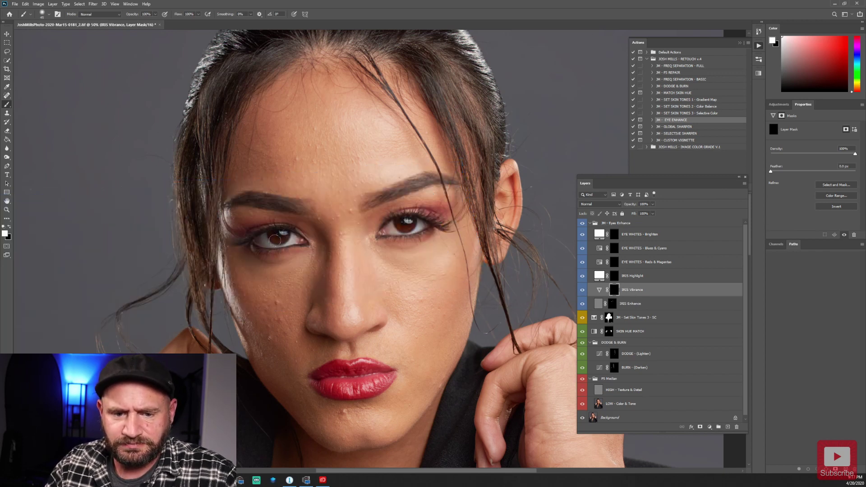
Paint highlights into both irises on the IRIS Highlight layer mask and lower that layer's opacity to about 32%.
{"action": "left_click", "coordinate": [615, 276]}
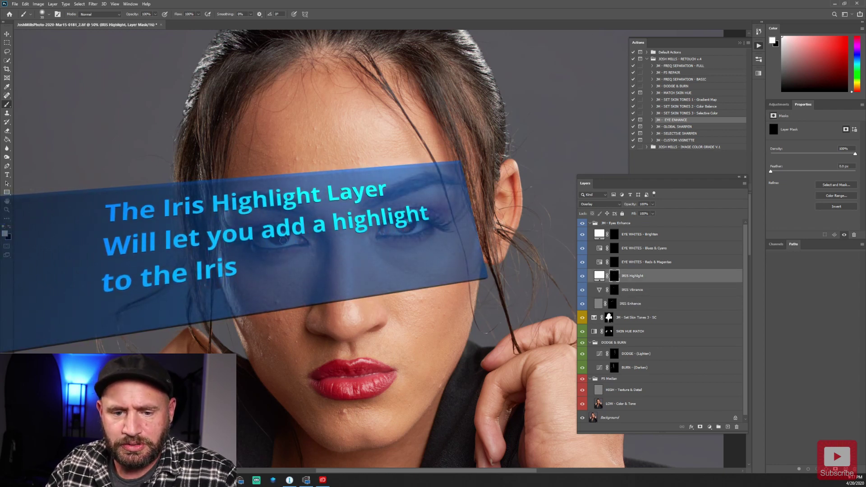
{"action": "left_click", "coordinate": [653, 214]}
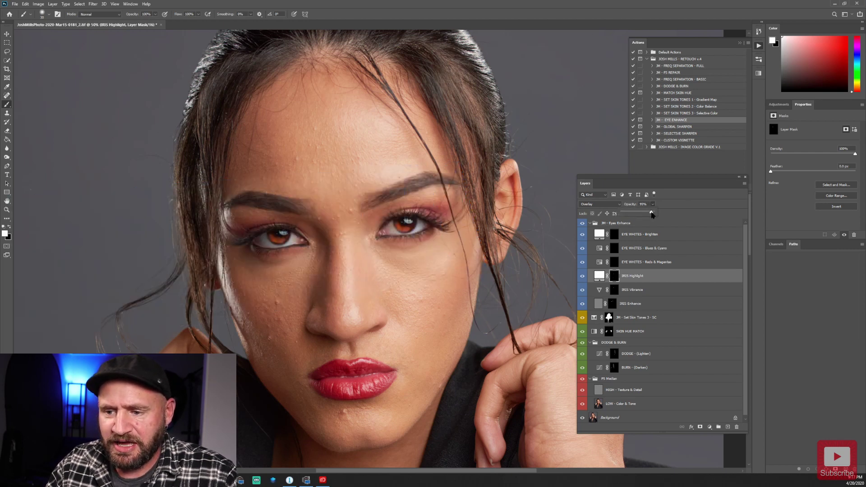
{"action": "left_click_drag", "start_coordinate": [653, 215], "coordinate": [633, 213]}
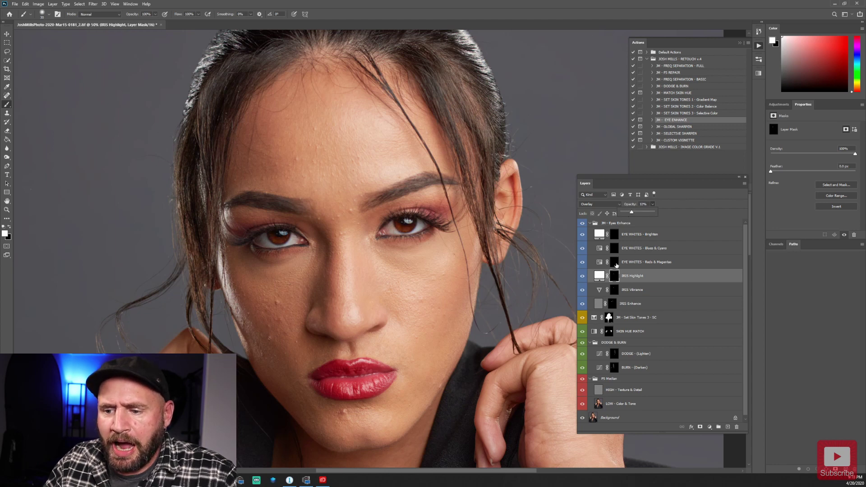
Paint the eye whites on the EYE WHITES - Reds & Magentas layer mask and lower its opacity to about 20%.
{"action": "left_click", "coordinate": [616, 264]}
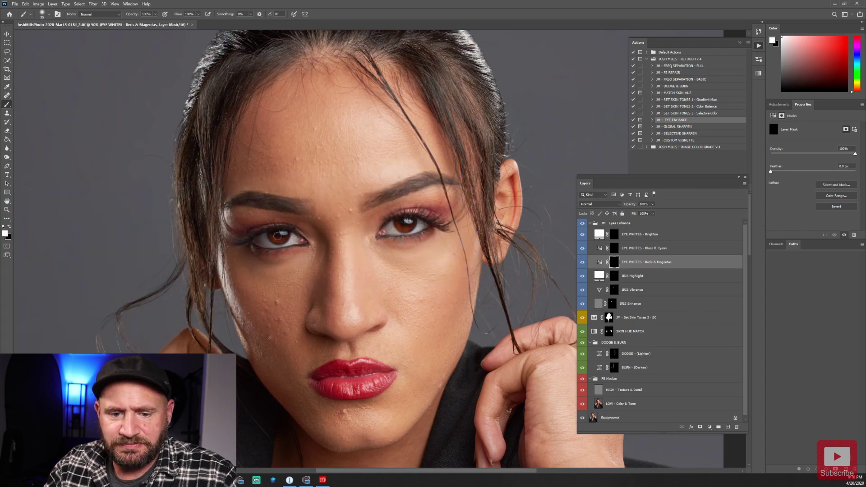
{"action": "left_click", "coordinate": [653, 204]}
{"action": "left_click_drag", "start_coordinate": [651, 214], "coordinate": [631, 206]}
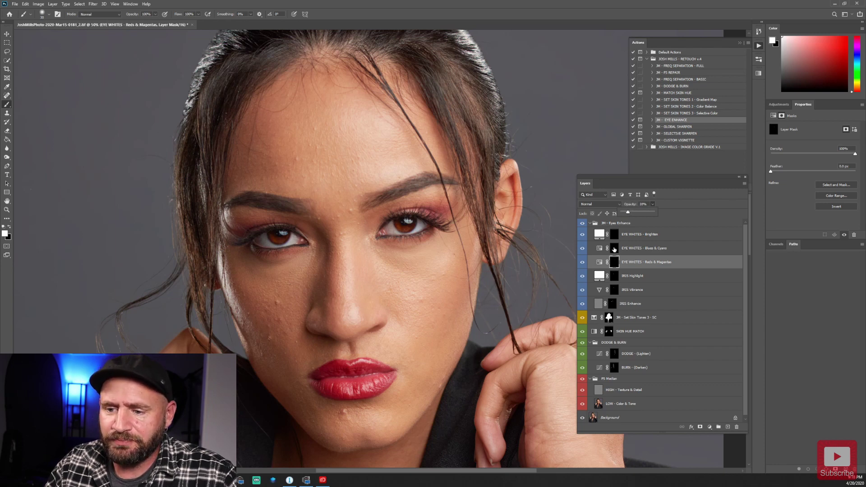
Paint the eye whites on the EYE WHITES - Blues & Cyans layer mask and lower its opacity to about 24%.
{"action": "left_click", "coordinate": [615, 248]}
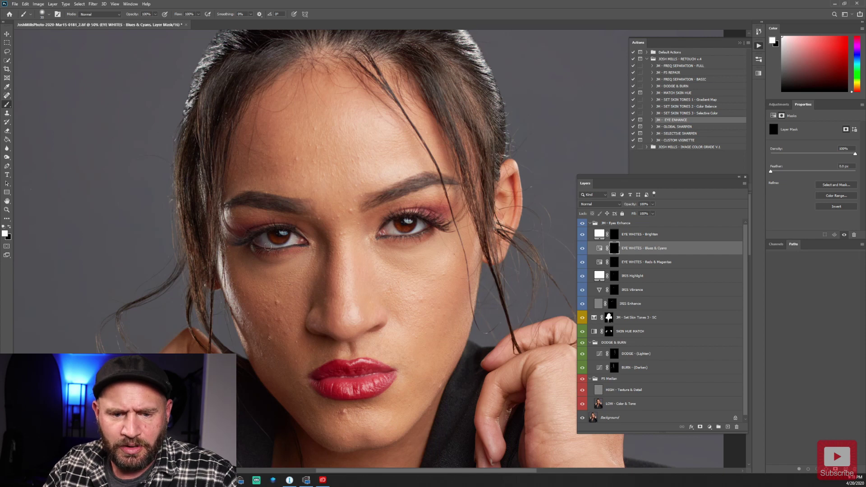
{"action": "left_click", "coordinate": [653, 204]}
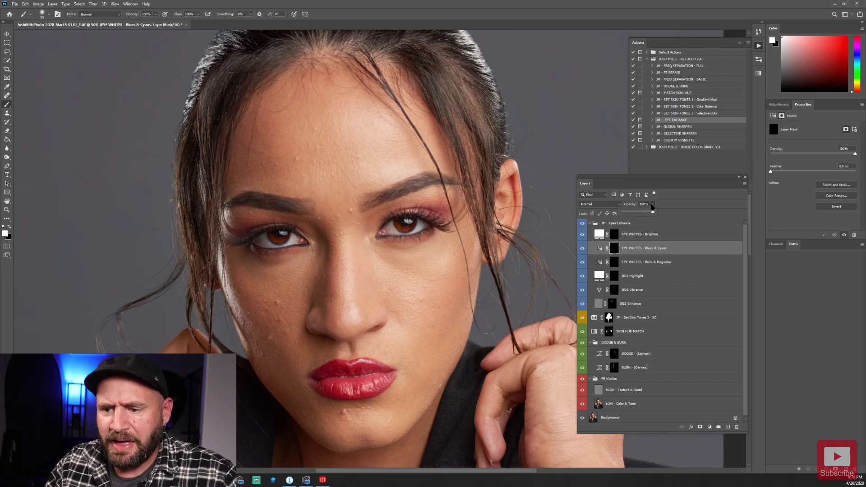
{"action": "left_click_drag", "start_coordinate": [653, 212], "coordinate": [632, 227]}
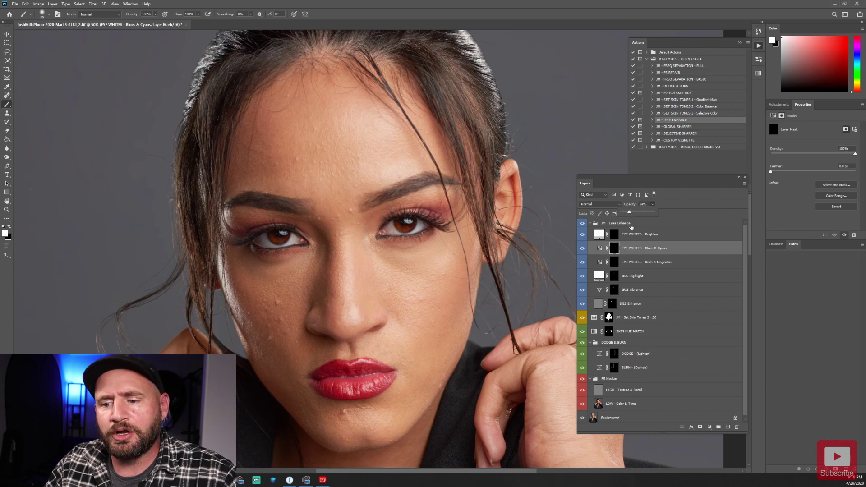
Paint the eye whites on the EYE WHITES - Brighten layer mask, switch to black, and lower the layer's opacity to 7%.
{"action": "left_click", "coordinate": [616, 236]}
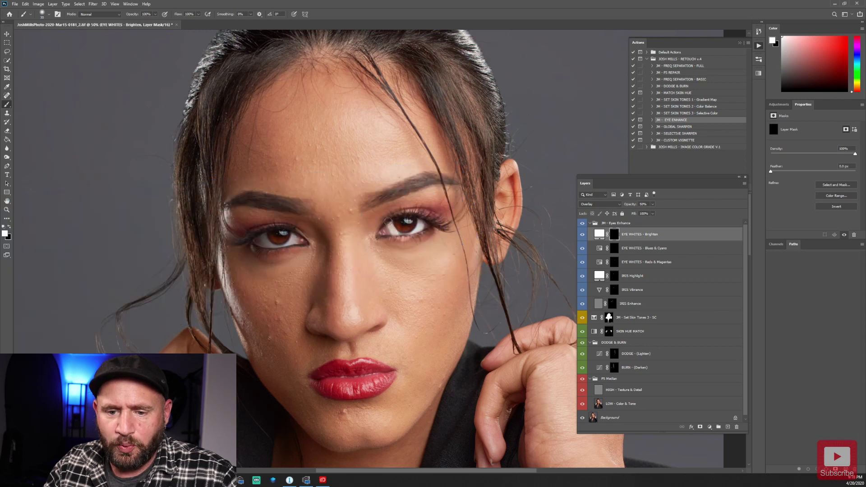
{"action": "key", "text": "x"}
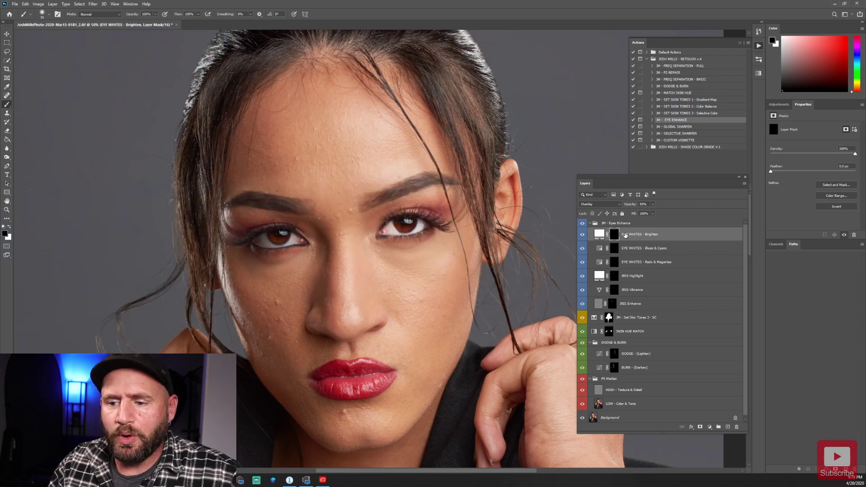
{"action": "left_click", "coordinate": [653, 204]}
{"action": "left_click_drag", "start_coordinate": [653, 211], "coordinate": [641, 216]}
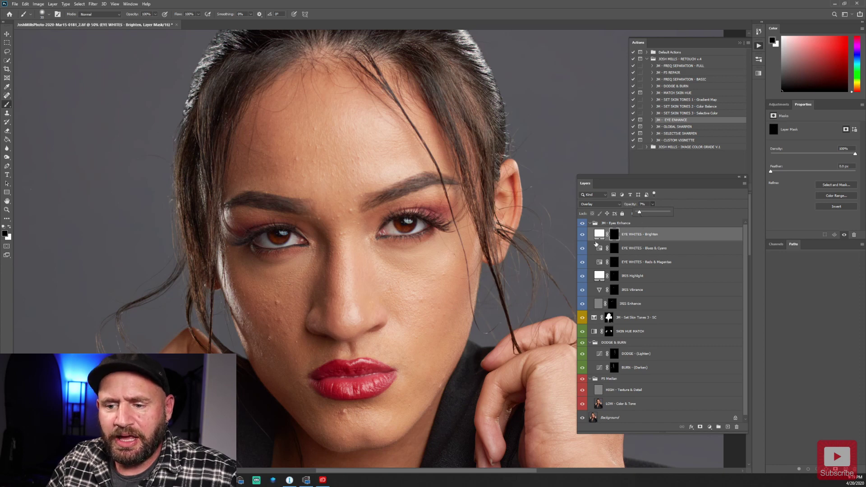
Compare the eyes with the EYE WHITES - Brighten layer hidden and shown.
{"action": "left_click", "coordinate": [583, 235]}
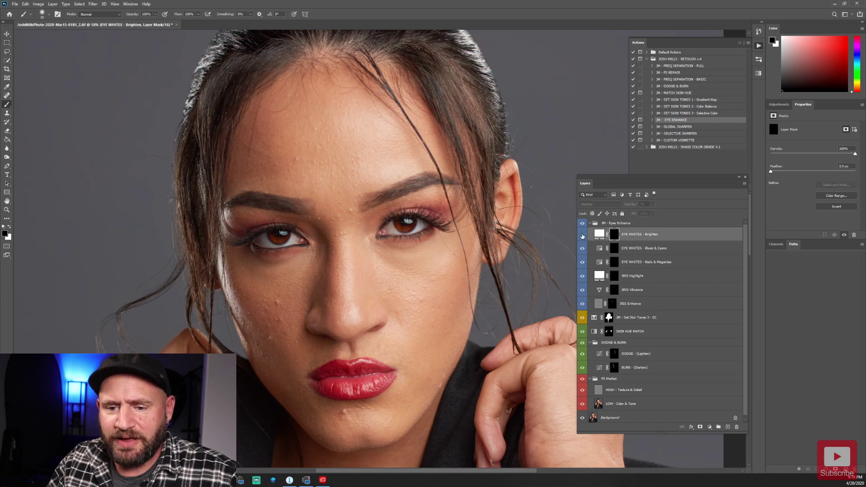
{"action": "left_click", "coordinate": [582, 235]}
{"action": "left_click", "coordinate": [583, 235]}
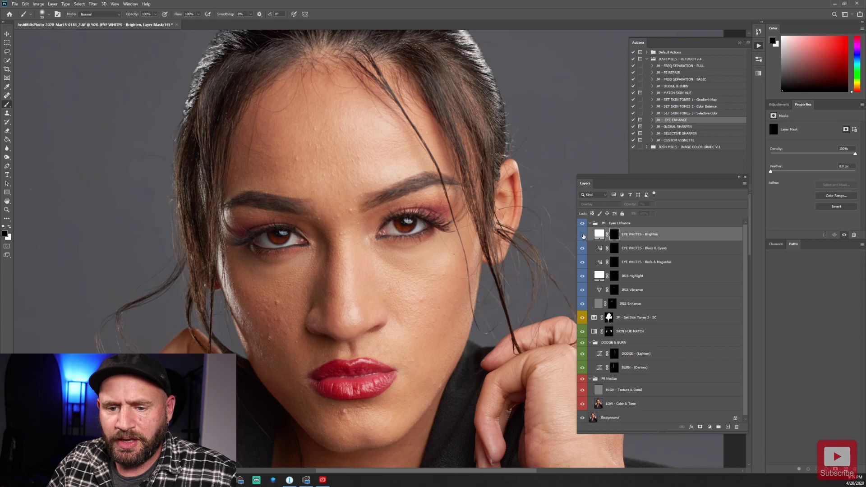
{"action": "left_click", "coordinate": [583, 235]}
{"action": "left_click", "coordinate": [583, 235]}
{"action": "left_click", "coordinate": [583, 235]}
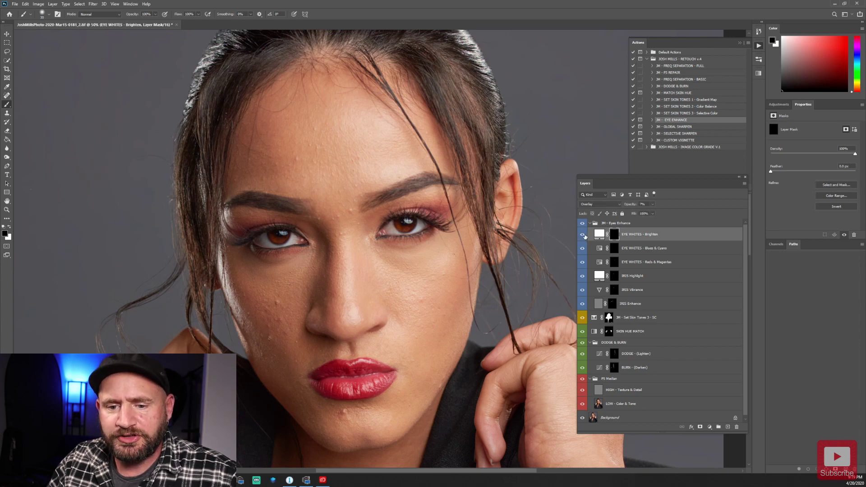
Toggle the EYE WHITES - Brighten layer's visibility again to check the subtle brightening of the eye whites.
{"action": "left_click", "coordinate": [582, 235]}
{"action": "left_click", "coordinate": [583, 236]}
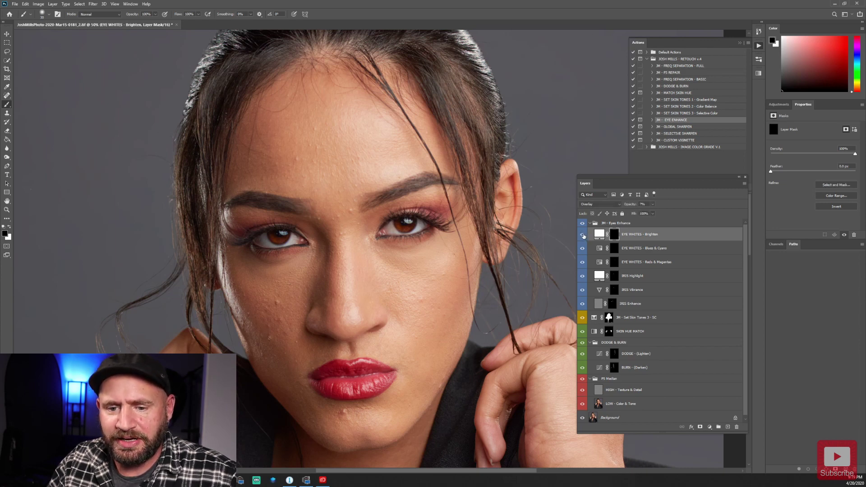
{"action": "left_click", "coordinate": [583, 235]}
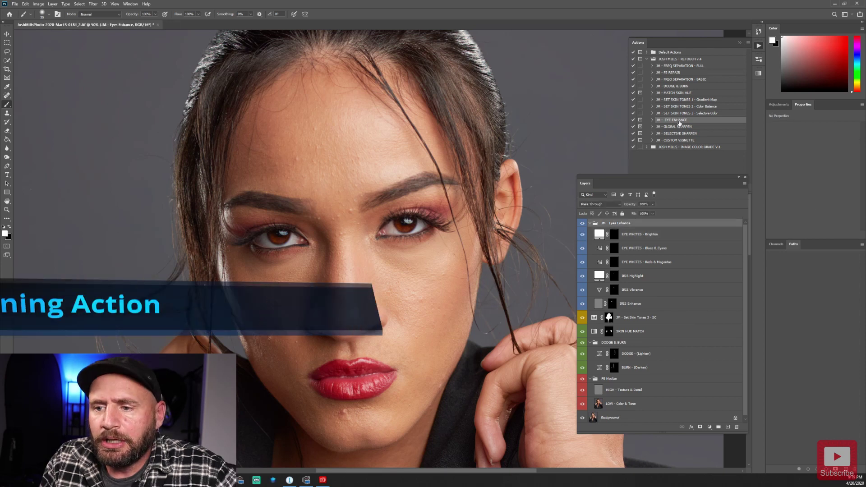
Fit the whole portrait in view and run the JM - GLOBAL SHARPEN action.
{"action": "left_click", "coordinate": [679, 127]}
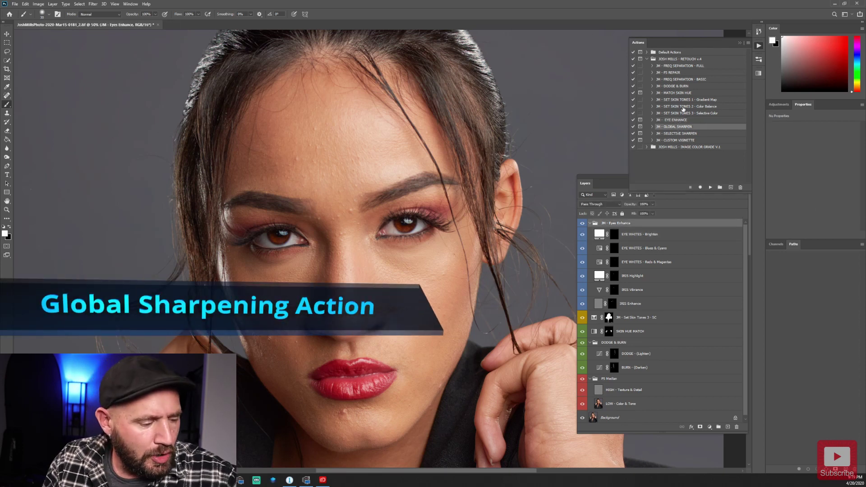
{"action": "key", "text": "ctrl+minus"}
{"action": "key", "text": "ctrl+minus"}
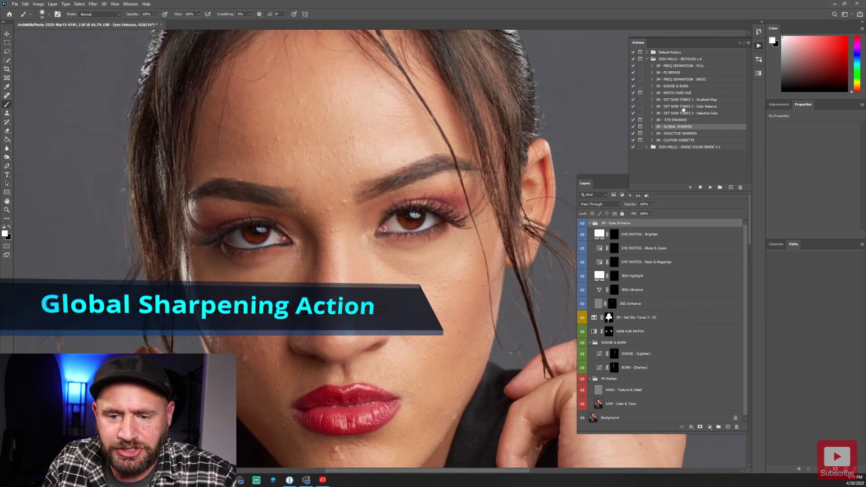
{"action": "key", "text": "ctrl+0"}
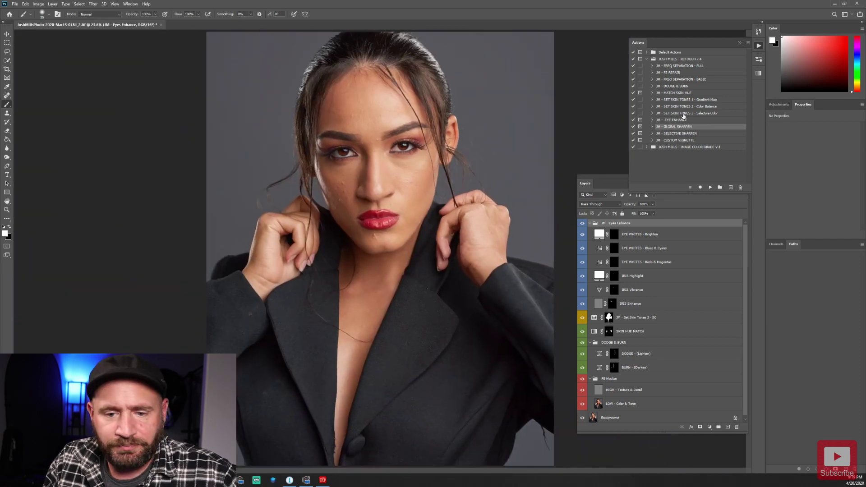
{"action": "left_click", "coordinate": [711, 188]}
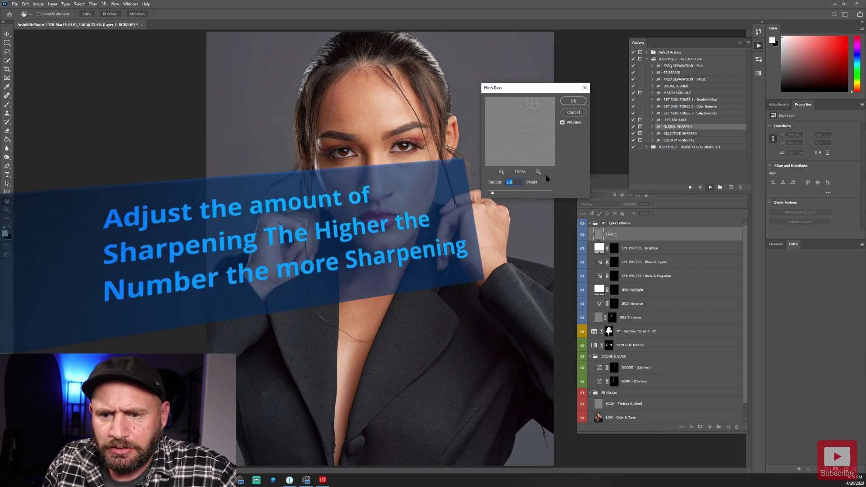
Test a High Pass radius of about 4 pixels on the face, settle on about 1.6 pixels, and apply the global sharpening.
{"action": "scroll", "coordinate": [513, 183], "scroll_direction": "up", "scroll_amount": 15}
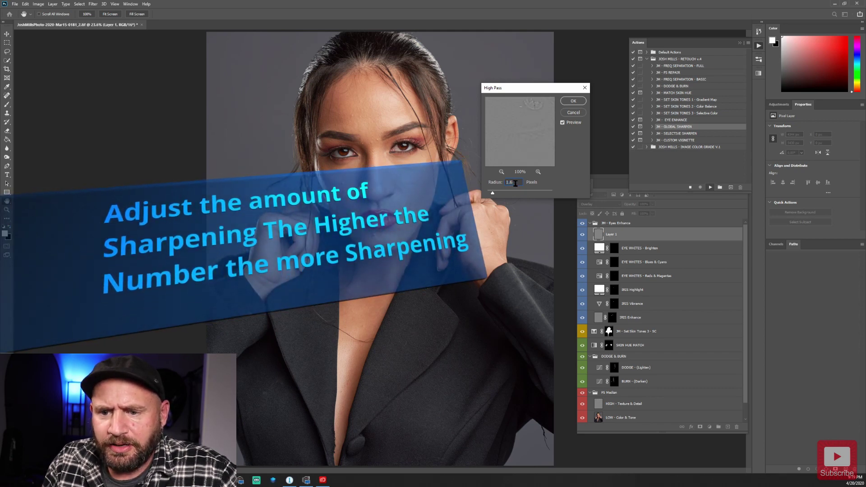
{"action": "scroll", "coordinate": [516, 183], "scroll_direction": "up", "scroll_amount": 9}
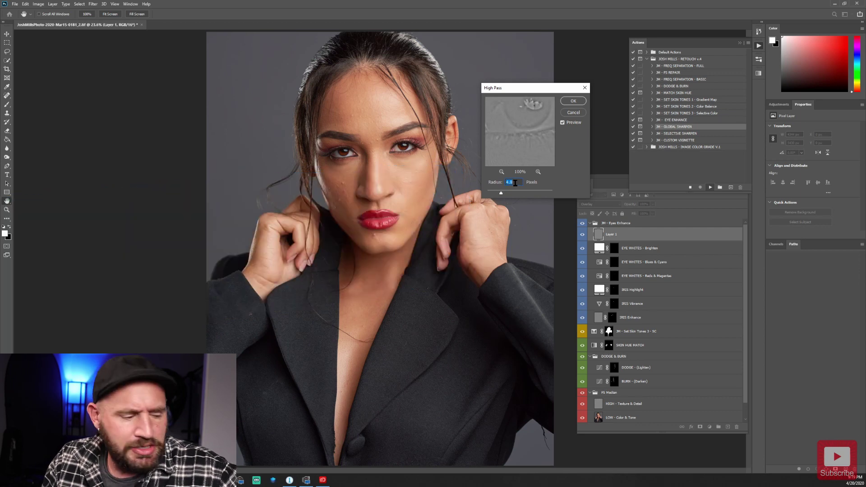
{"action": "key", "text": "ctrl+plus"}
{"action": "key", "text": "ctrl+plus"}
{"action": "key", "text": "ctrl+plus"}
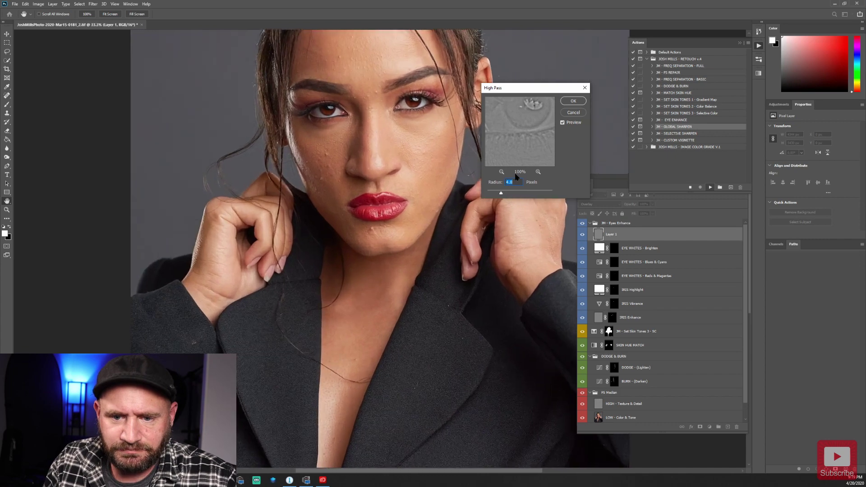
{"action": "key", "text": "ctrl+plus"}
{"action": "scroll", "coordinate": [431, 169], "scroll_direction": "up", "scroll_amount": 5}
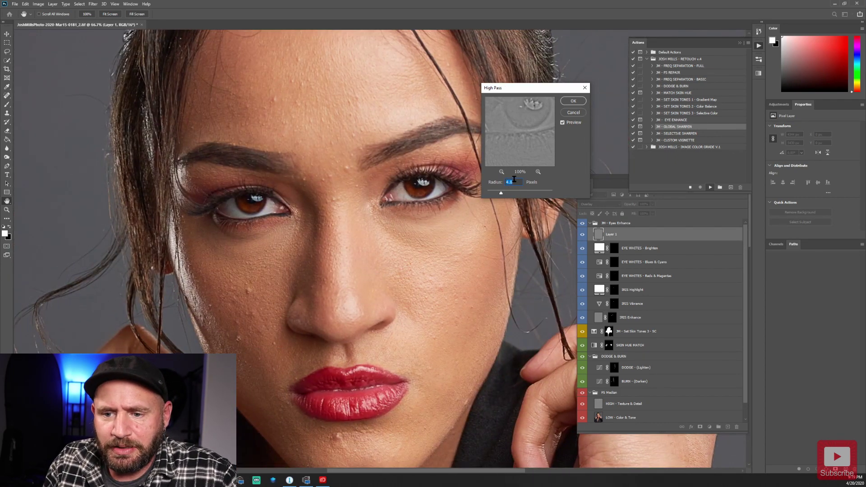
{"action": "scroll", "coordinate": [516, 184], "scroll_direction": "down", "scroll_amount": 16}
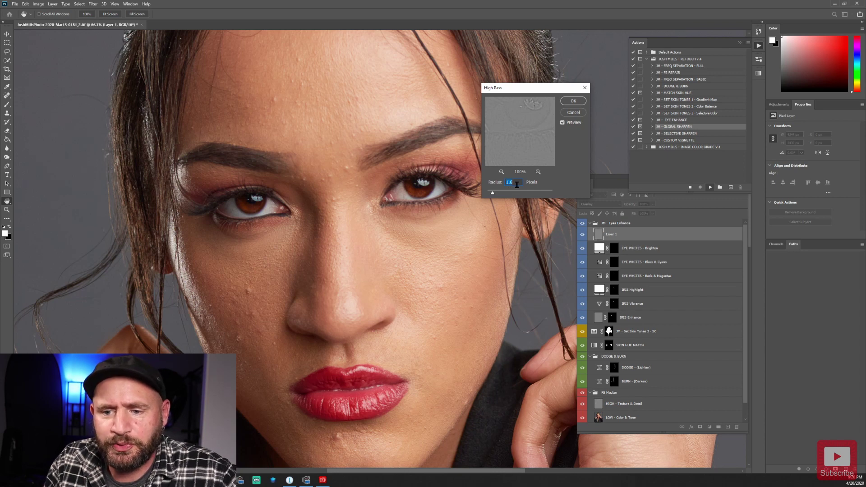
{"action": "left_click", "coordinate": [577, 102]}
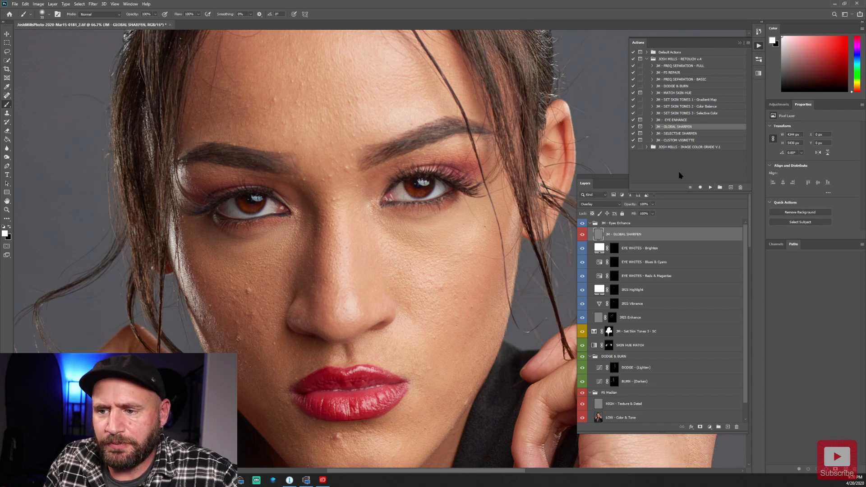
Run the JM - SELECTIVE SHARPEN action and accept its preset High Pass radius.
{"action": "left_click", "coordinate": [678, 134]}
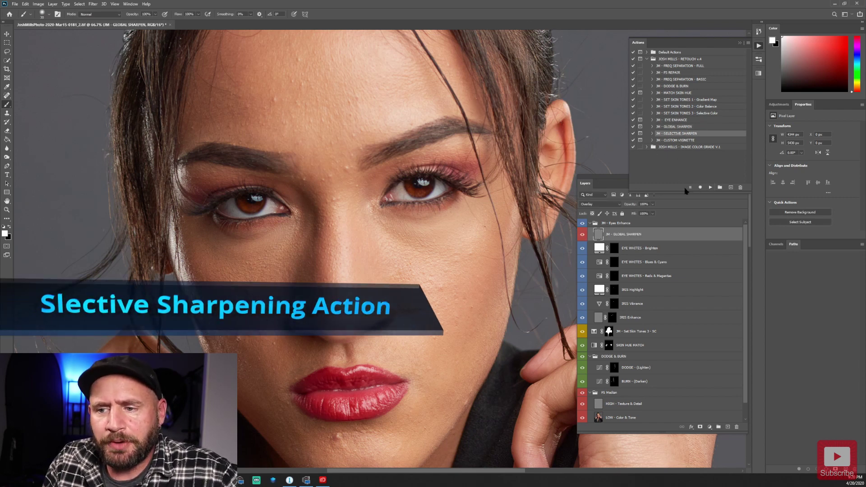
{"action": "left_click", "coordinate": [711, 187]}
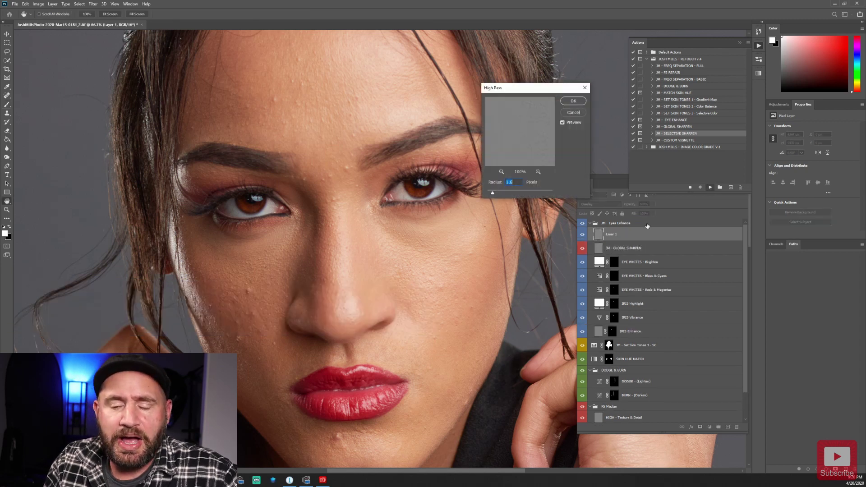
{"action": "left_click", "coordinate": [573, 101]}
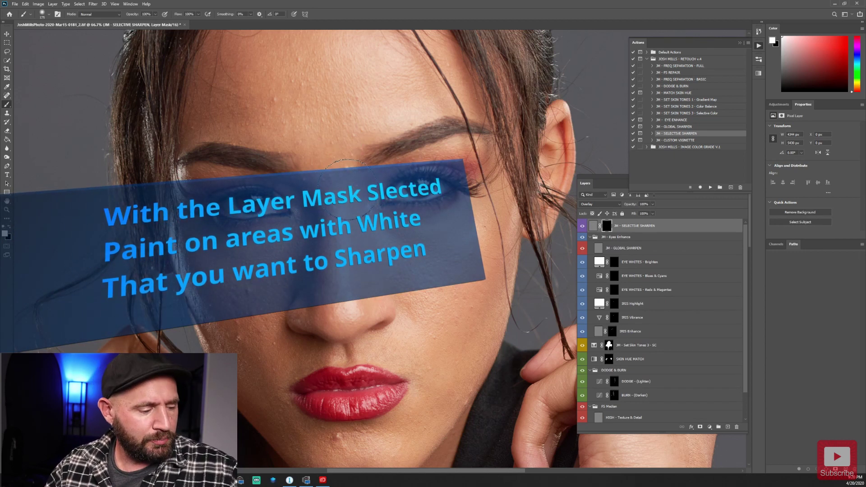
Paint the eyes and lips in white with a smaller brush on the JM - SELECTIVE SHARPEN layer mask.
{"action": "key", "text": "bracketleft"}
{"action": "key", "text": "bracketleft"}
{"action": "key", "text": "bracketleft"}
{"action": "key", "text": "bracketleft"}
{"action": "key", "text": "bracketleft"}
{"action": "key", "text": "bracketleft"}
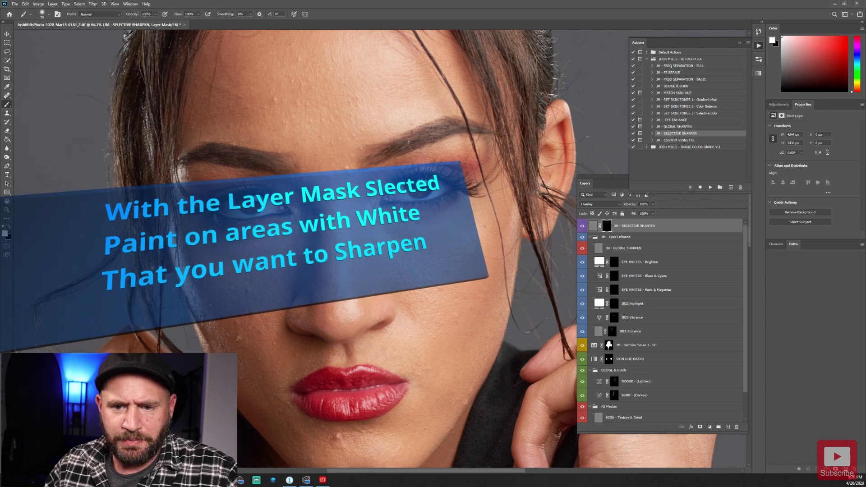
{"action": "key", "text": "bracketleft"}
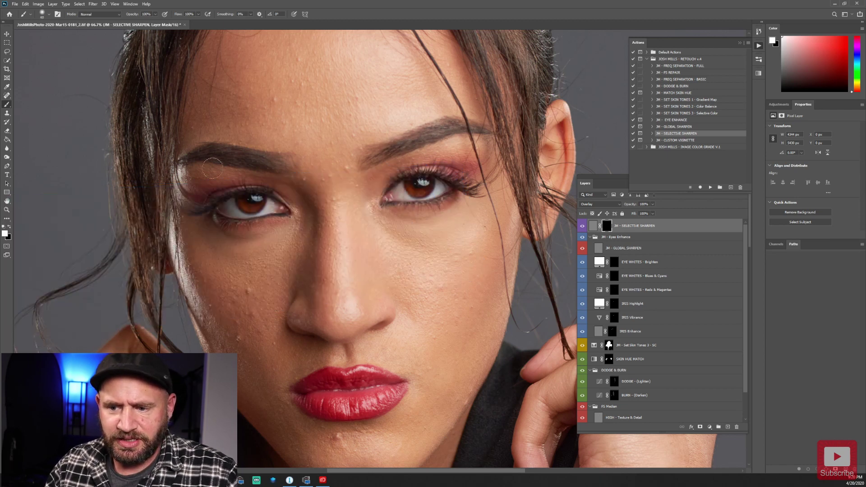
{"action": "key", "text": "bracketright"}
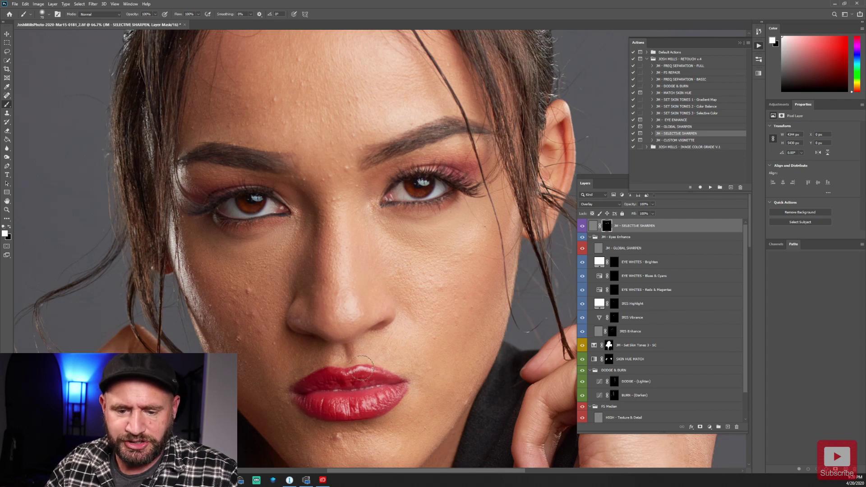
Compare the face with the JM - SELECTIVE SHARPEN layer hidden and shown.
{"action": "left_click", "coordinate": [583, 227]}
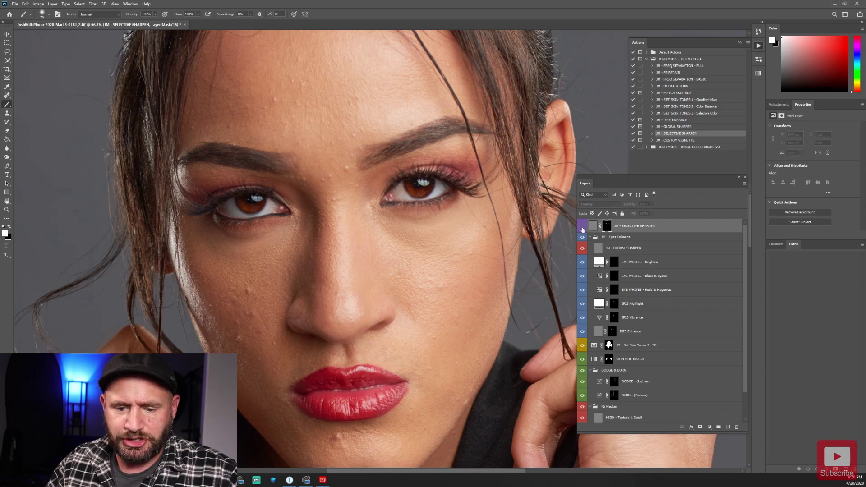
{"action": "left_click", "coordinate": [583, 226]}
{"action": "left_click", "coordinate": [583, 226]}
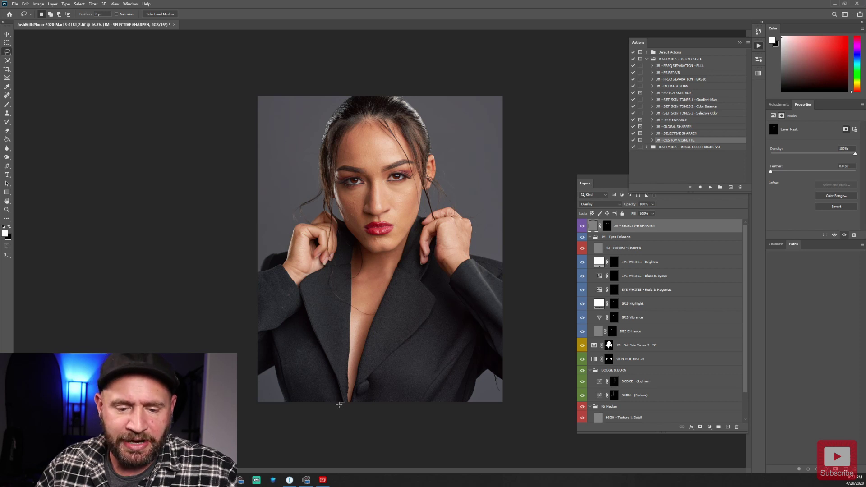
Draw a loose lasso selection around the subject and run the JM - CUSTOM VIGNETTE action.
{"action": "mouse_move", "coordinate": [340, 405]}
{"action": "left_mouse_down"}
{"action": "mouse_move", "coordinate": [283, 360]}
{"action": "mouse_move", "coordinate": [244, 293]}
{"action": "mouse_move", "coordinate": [234, 201]}
{"action": "mouse_move", "coordinate": [257, 126]}
{"action": "mouse_move", "coordinate": [299, 90]}
{"action": "mouse_move", "coordinate": [352, 68]}
{"action": "mouse_move", "coordinate": [416, 70]}
{"action": "mouse_move", "coordinate": [447, 84]}
{"action": "mouse_move", "coordinate": [474, 114]}
{"action": "mouse_move", "coordinate": [482, 173]}
{"action": "left_mouse_up"}
{"action": "mouse_move", "coordinate": [498, 214]}
{"action": "left_mouse_down"}
{"action": "mouse_move", "coordinate": [514, 268]}
{"action": "mouse_move", "coordinate": [491, 331]}
{"action": "mouse_move", "coordinate": [472, 355]}
{"action": "mouse_move", "coordinate": [375, 402]}
{"action": "left_mouse_up"}
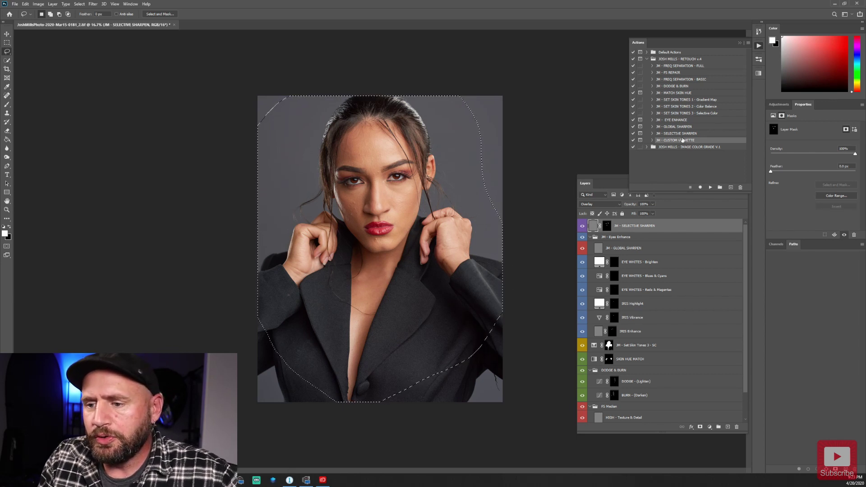
{"action": "left_click", "coordinate": [708, 188]}
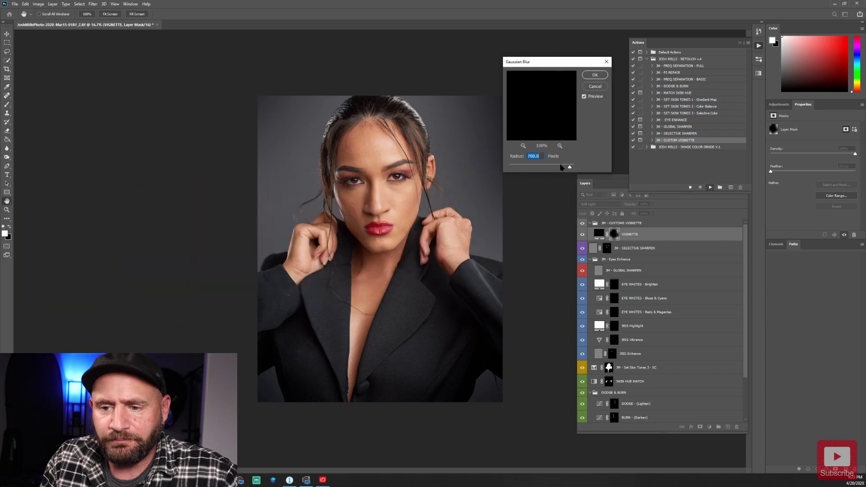
Apply the vignette's Gaussian Blur at a radius of about 677 pixels and lower the JM - CUSTOM VIGNETTE layer's opacity to about 62%.
{"action": "left_click_drag", "start_coordinate": [569, 169], "coordinate": [567, 169]}
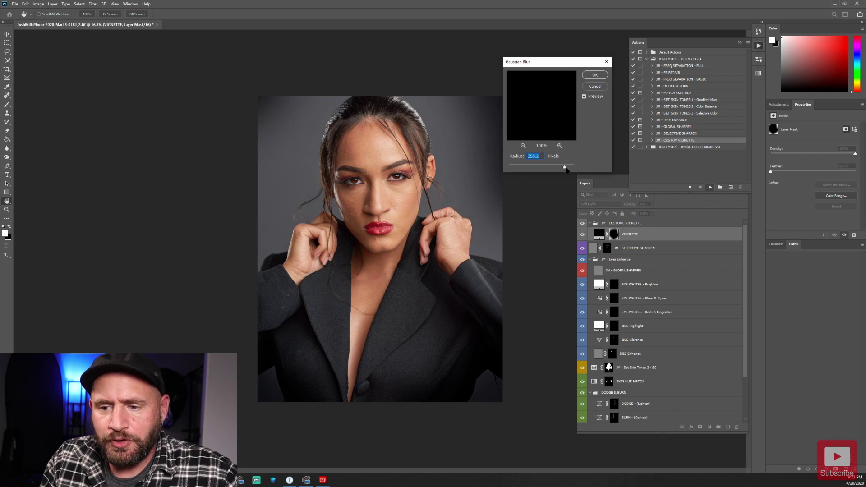
{"action": "left_click", "coordinate": [570, 167]}
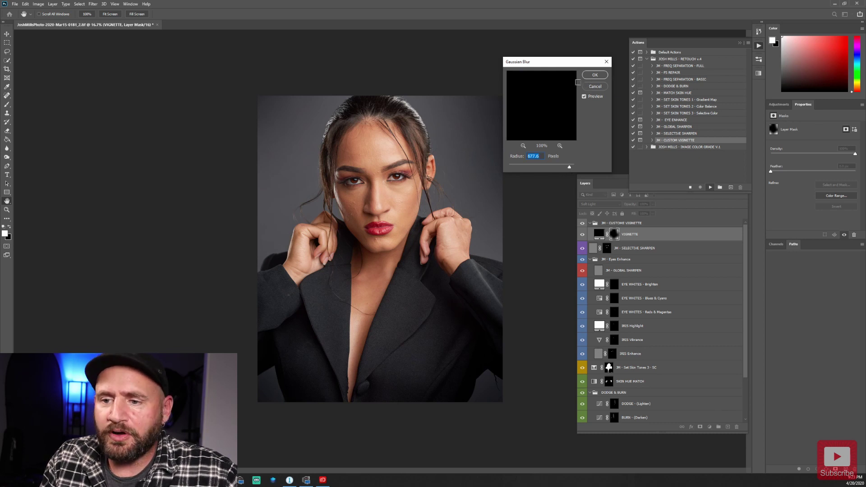
{"action": "left_click", "coordinate": [589, 75]}
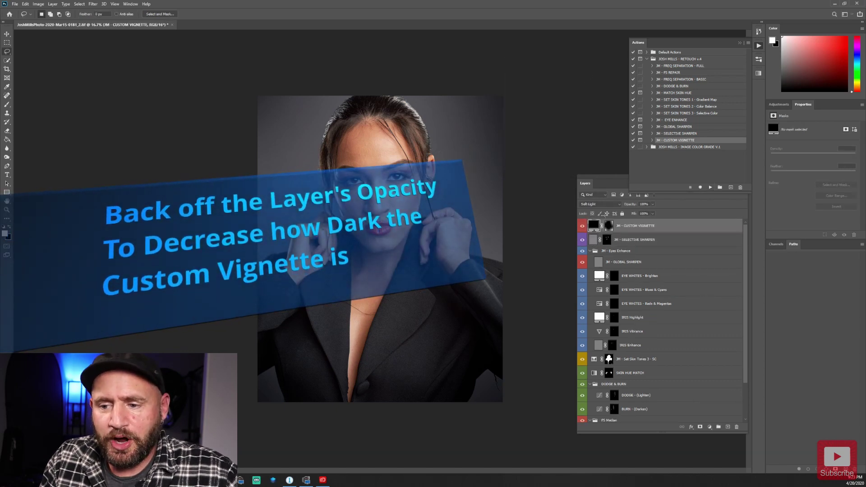
{"action": "left_click", "coordinate": [653, 204]}
{"action": "left_click_drag", "start_coordinate": [653, 214], "coordinate": [650, 215]}
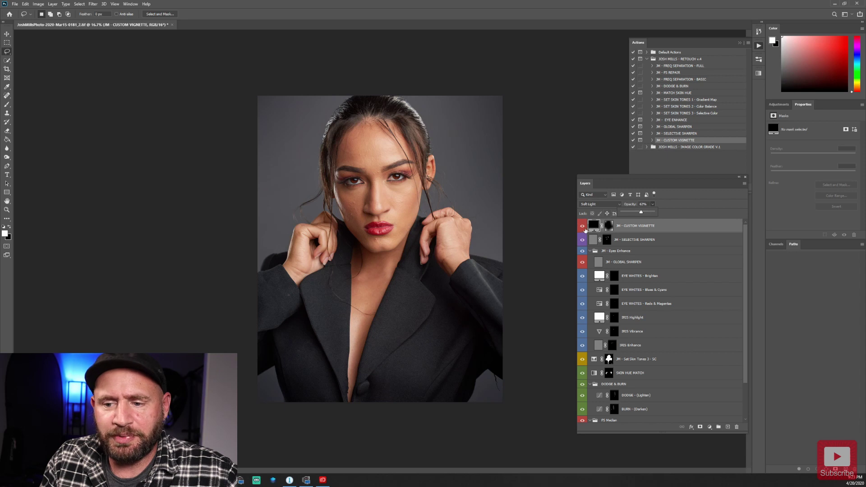
Compare the portrait with the JM - CUSTOM VIGNETTE layer hidden and shown.
{"action": "left_click", "coordinate": [583, 227]}
{"action": "left_click", "coordinate": [583, 226]}
{"action": "left_click", "coordinate": [583, 227]}
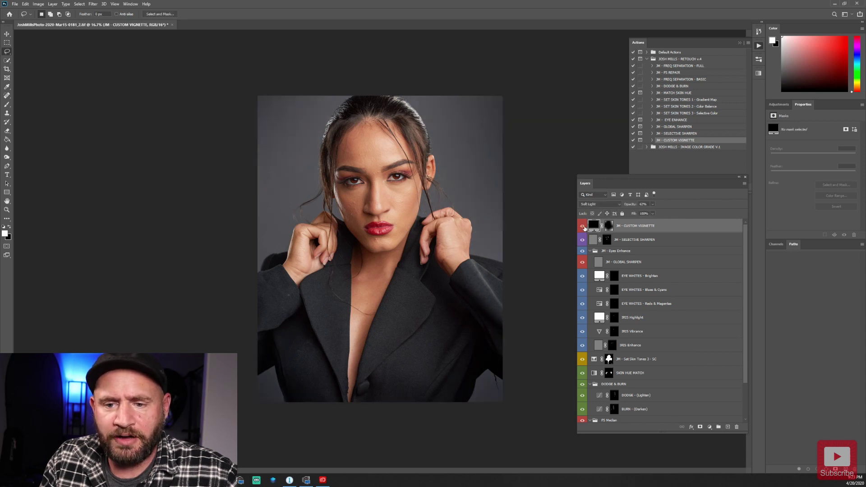
{"action": "left_click", "coordinate": [583, 226]}
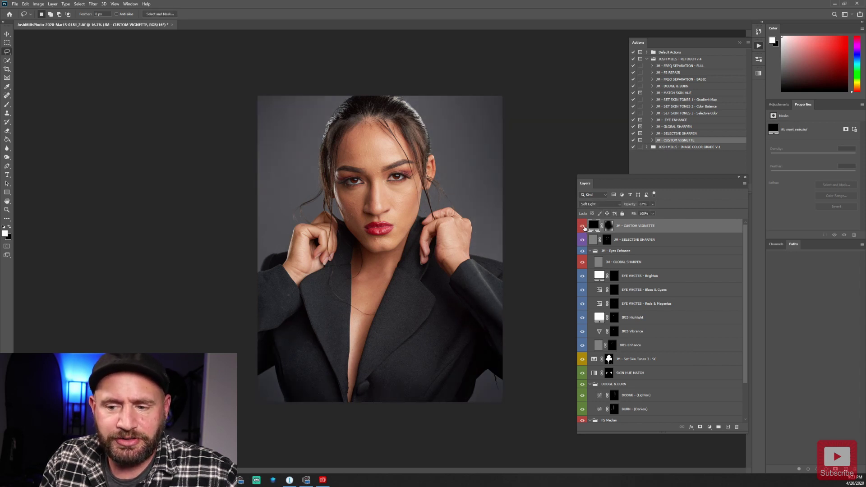
{"action": "left_click", "coordinate": [583, 226]}
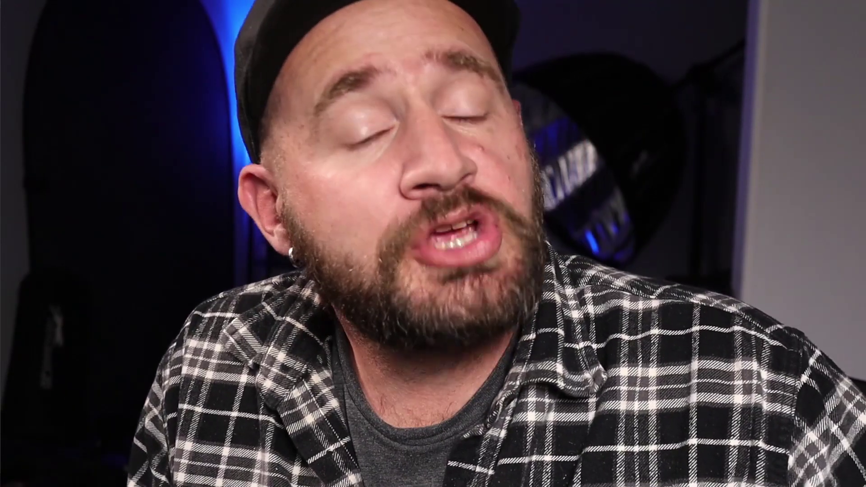